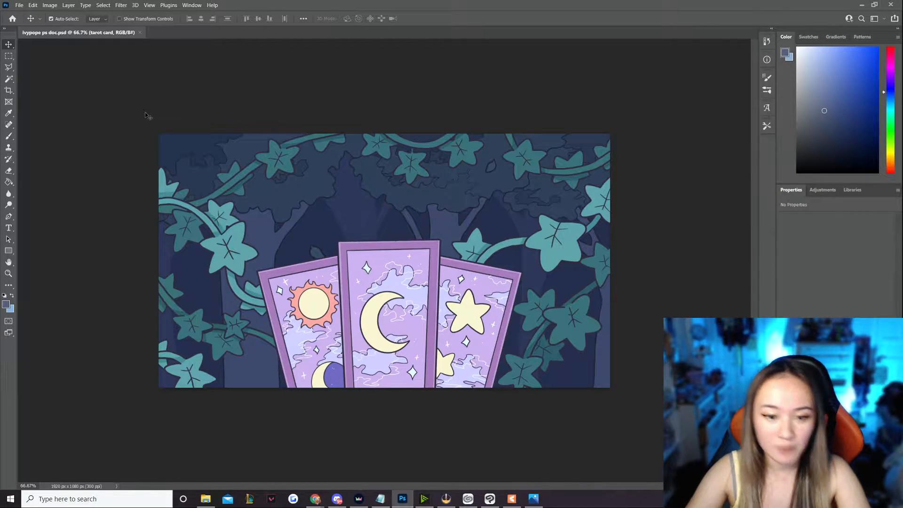
- Switch to the browser and read the recommended pixel size for Etsy product images in the search results
{"action": "mouse_move", "coordinate": [315, 499]}
{"action": "left_click", "coordinate": [245, 484]}
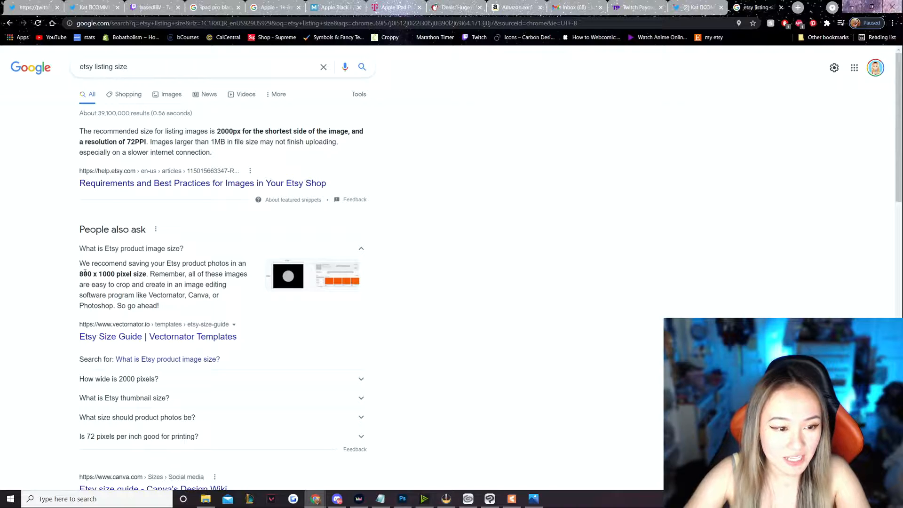
{"action": "left_click_drag", "start_coordinate": [80, 273], "coordinate": [115, 273]}
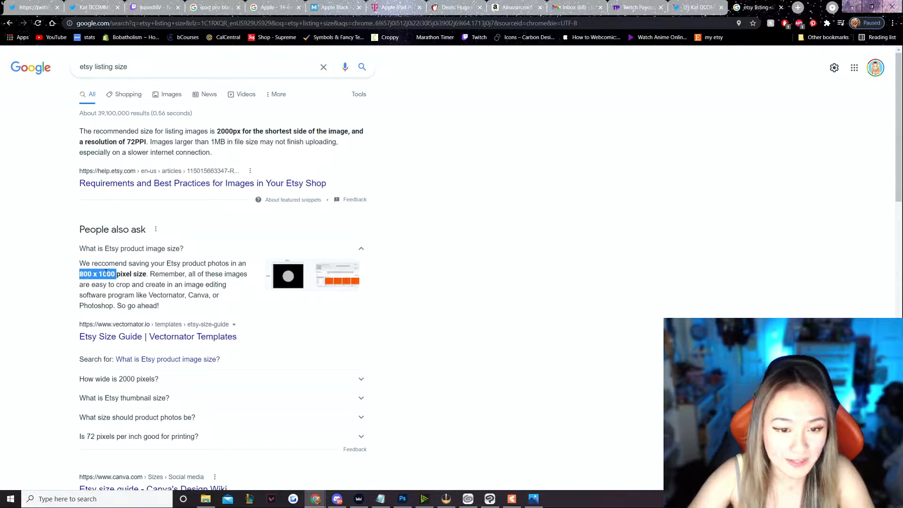
{"action": "left_click", "coordinate": [121, 283]}
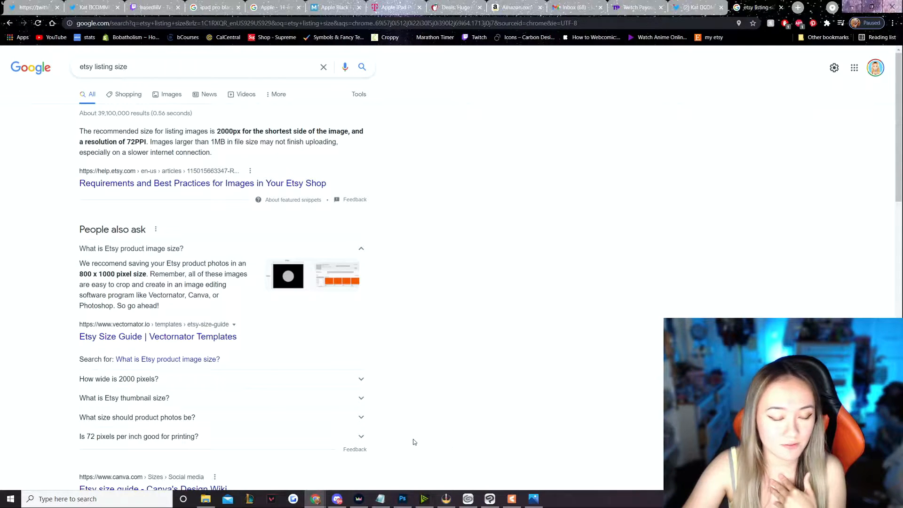
- Switch to Photoshop and open the booty frog template PNG from the frog emotes 2 folder
{"action": "left_click", "coordinate": [403, 498]}
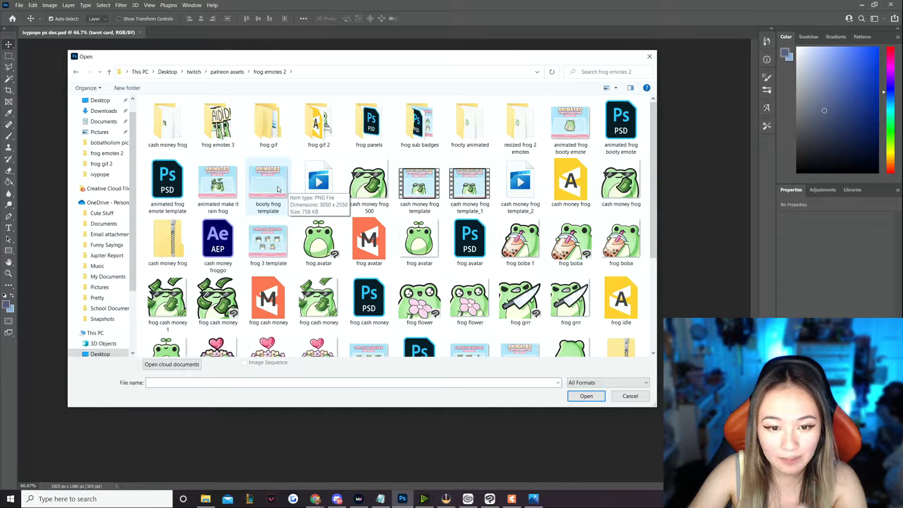
{"action": "double_click", "coordinate": [278, 189]}
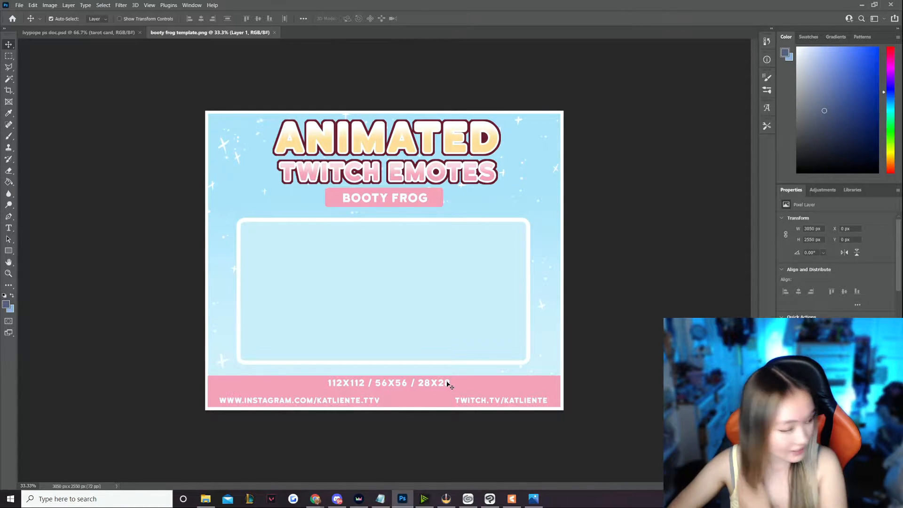
- Switch to Canva in the browser and create a new custom-size design 2000 px wide and 1600 px high
{"action": "left_click", "coordinate": [313, 447]}
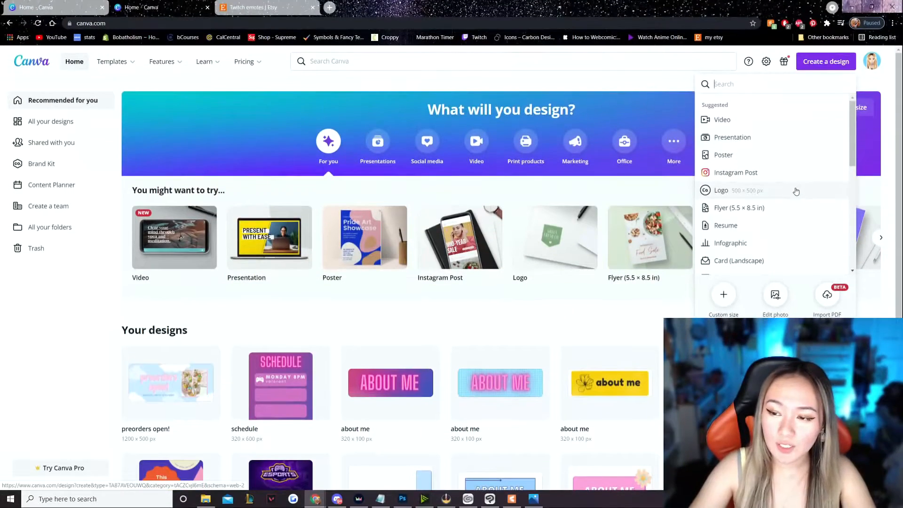
{"action": "left_click", "coordinate": [728, 294]}
{"action": "type", "text": "1000"}
{"action": "left_click", "coordinate": [764, 123]}
{"action": "type", "text": "800"}
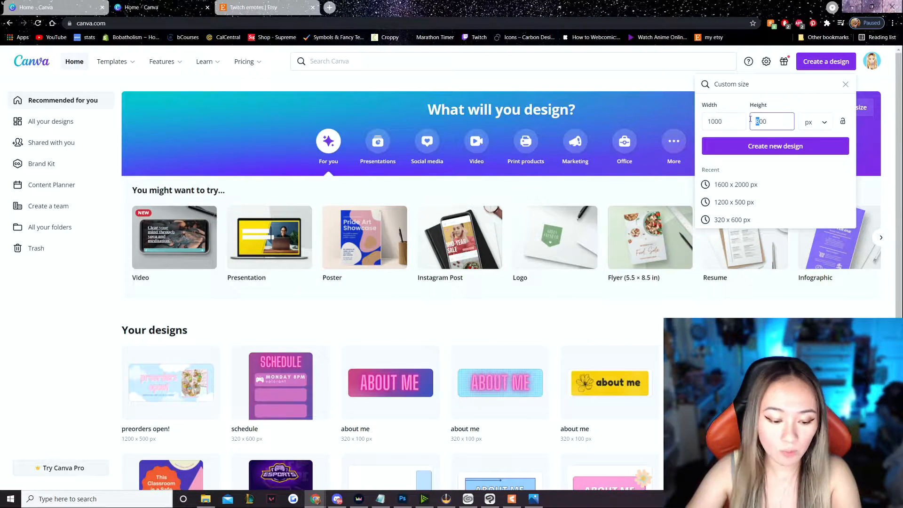
{"action": "type", "text": "16"}
{"action": "double_click", "coordinate": [713, 122]}
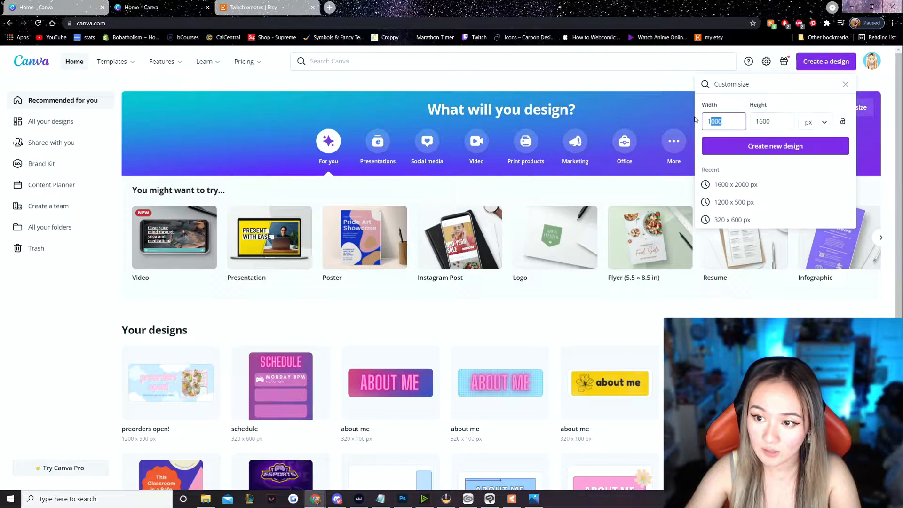
{"action": "type", "text": "2000"}
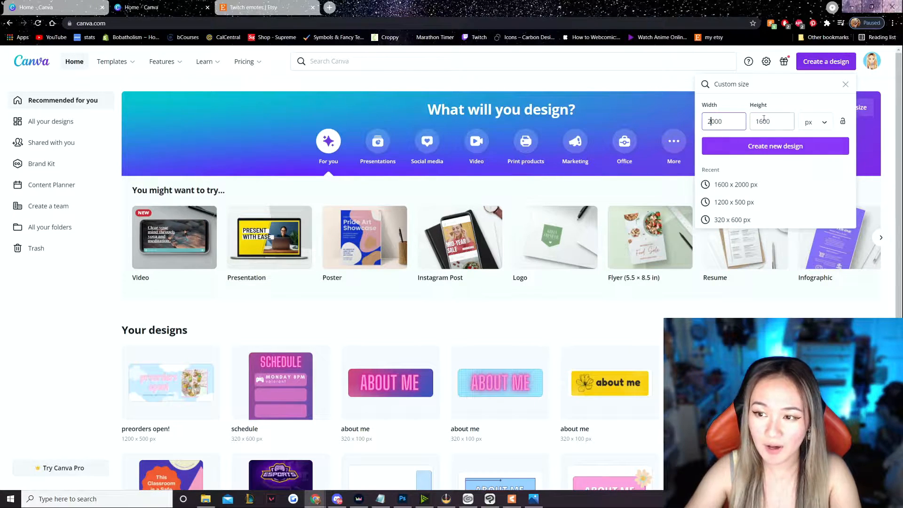
{"action": "left_click", "coordinate": [792, 147]}
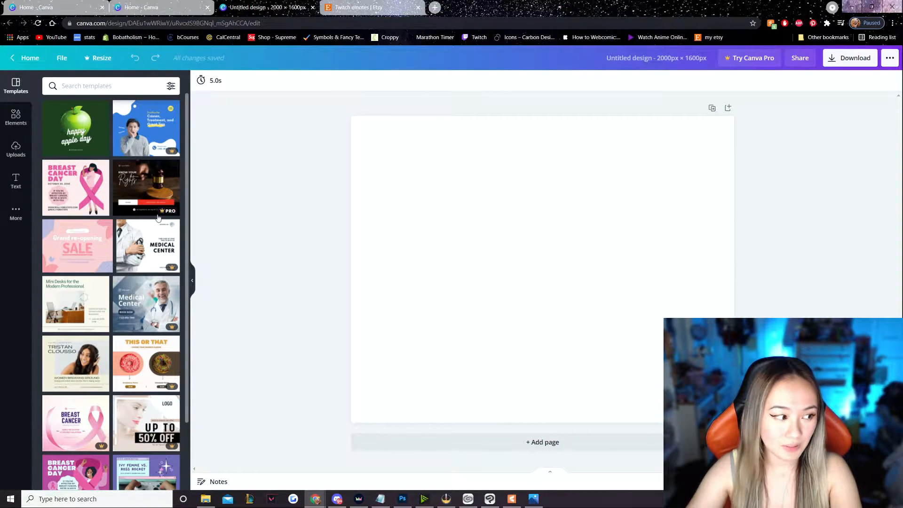
- Browse the Etsy search results for Twitch emotes and examine how other sellers lay out their listing images
{"action": "left_click", "coordinate": [359, 8]}
{"action": "scroll", "coordinate": [360, 211], "scroll_direction": "down", "scroll_amount": 5}
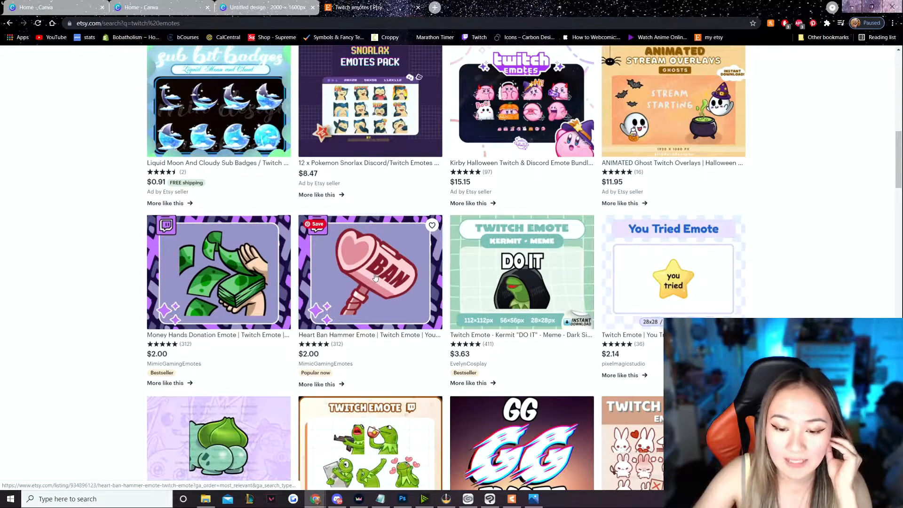
{"action": "scroll", "coordinate": [375, 277], "scroll_direction": "down", "scroll_amount": 5}
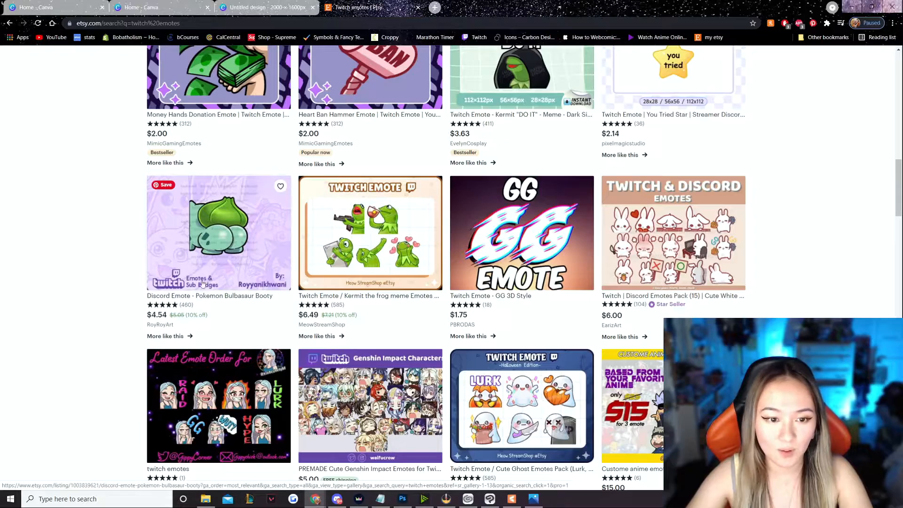
{"action": "scroll", "coordinate": [422, 272], "scroll_direction": "down", "scroll_amount": 5}
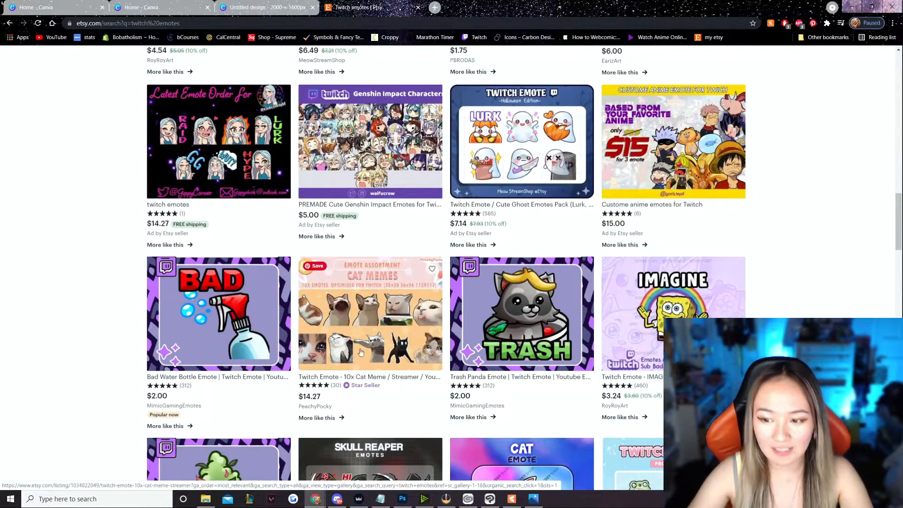
{"action": "scroll", "coordinate": [361, 343], "scroll_direction": "down", "scroll_amount": 5}
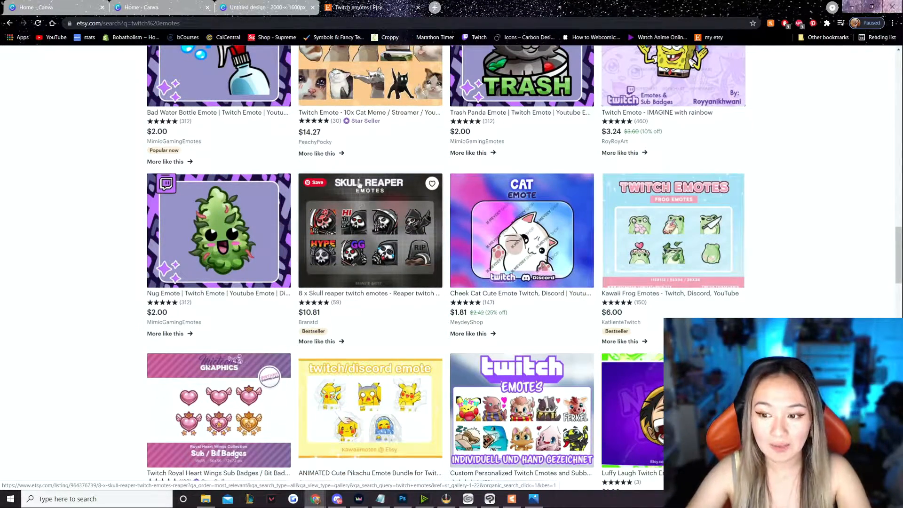
{"action": "scroll", "coordinate": [600, 186], "scroll_direction": "down", "scroll_amount": 1}
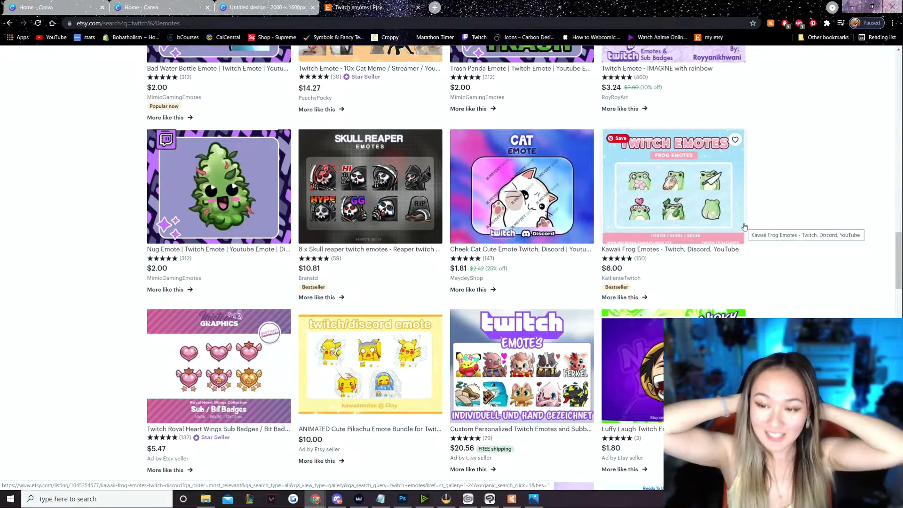
{"action": "scroll", "coordinate": [745, 227], "scroll_direction": "down", "scroll_amount": 5}
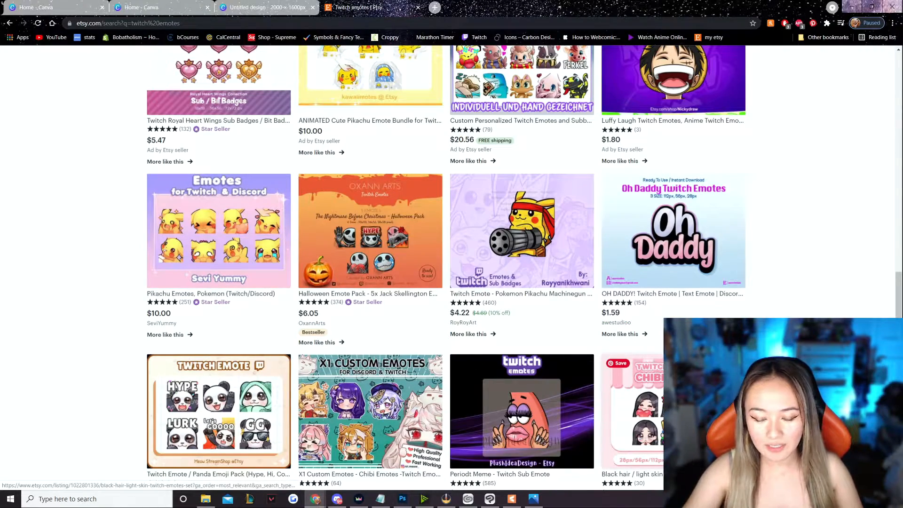
{"action": "scroll", "coordinate": [672, 212], "scroll_direction": "down", "scroll_amount": 4}
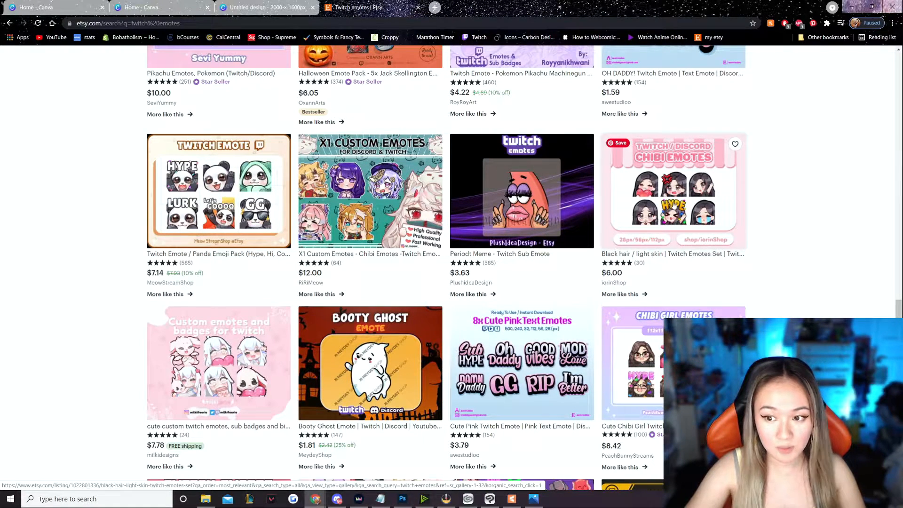
{"action": "scroll", "coordinate": [493, 300], "scroll_direction": "down", "scroll_amount": 3}
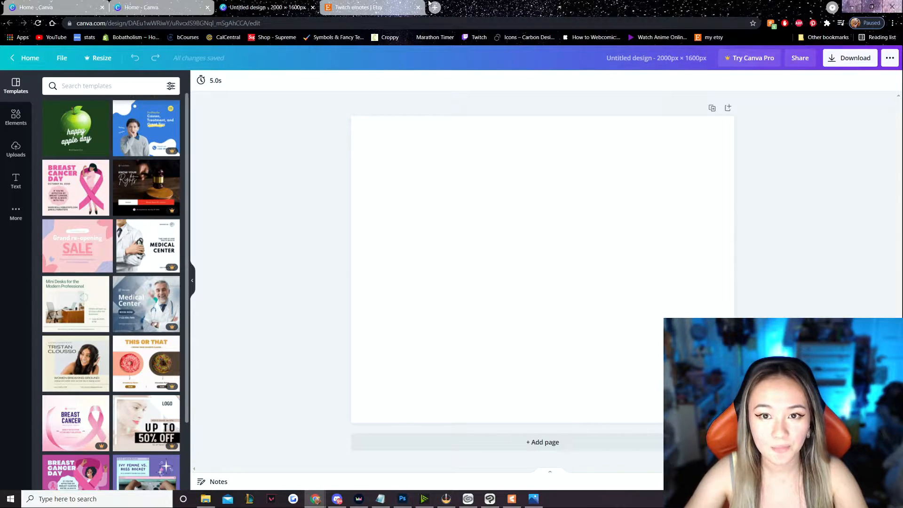
- Apply the purple "Ivy Femme vs. Ross Rocket" gaming template to the blank Canva page
{"action": "scroll", "coordinate": [137, 331], "scroll_direction": "down", "scroll_amount": 2}
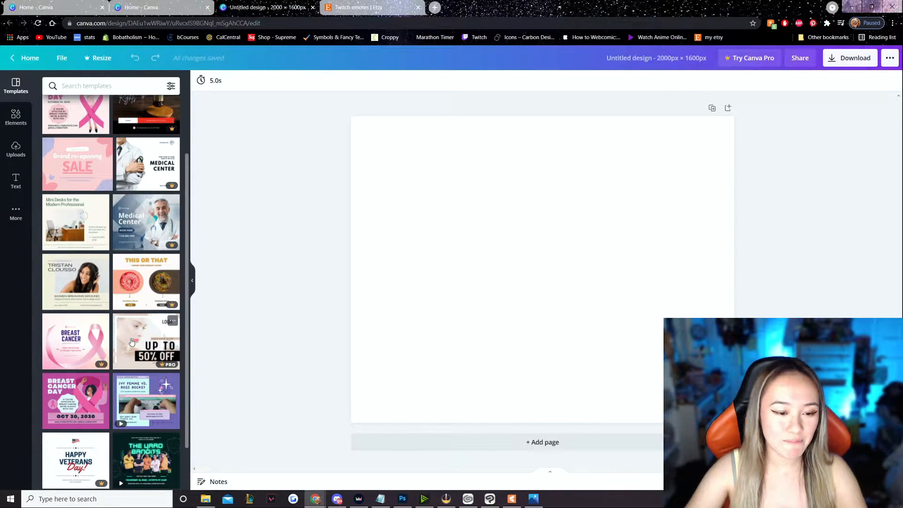
{"action": "scroll", "coordinate": [133, 254], "scroll_direction": "down", "scroll_amount": 1}
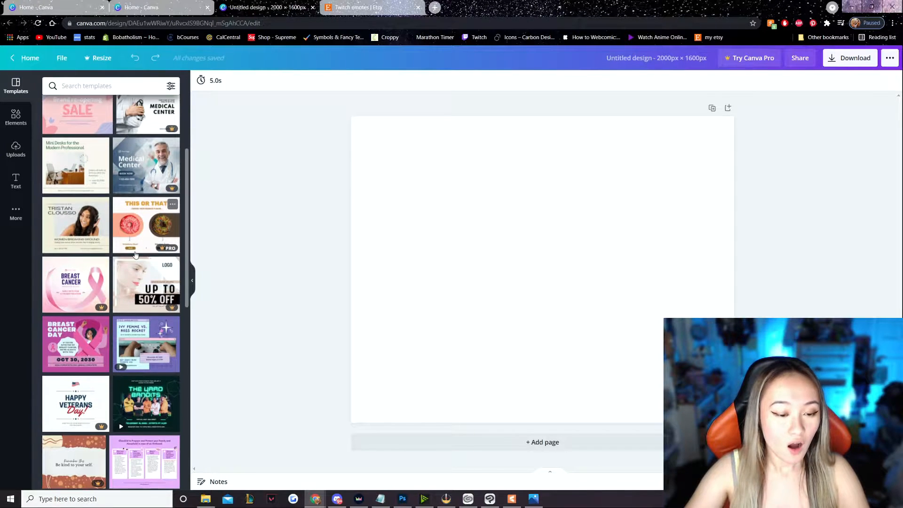
{"action": "left_click", "coordinate": [155, 335]}
{"action": "scroll", "coordinate": [155, 367], "scroll_direction": "down", "scroll_amount": 1}
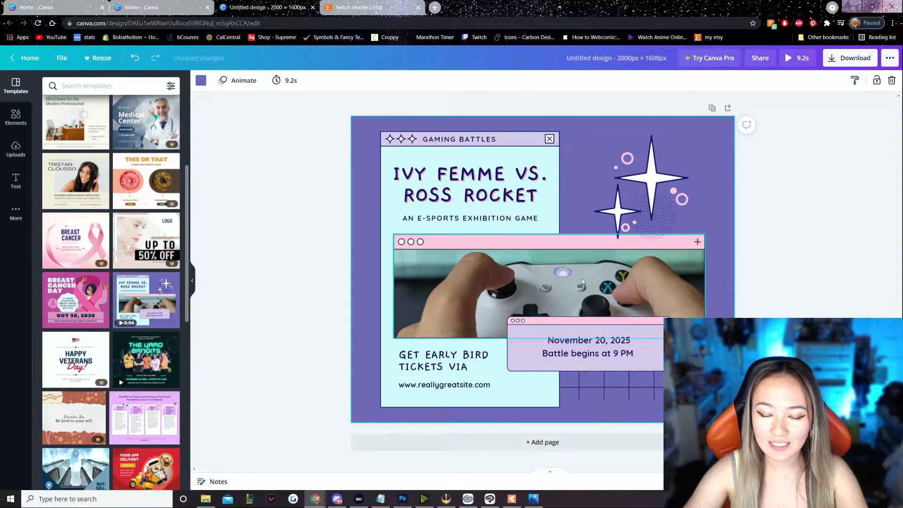
- Delete the date panel with its text and the early-bird tickets text, and reposition the controller photo window below the subtitle
{"action": "left_click_drag", "start_coordinate": [568, 247], "coordinate": [567, 204]}
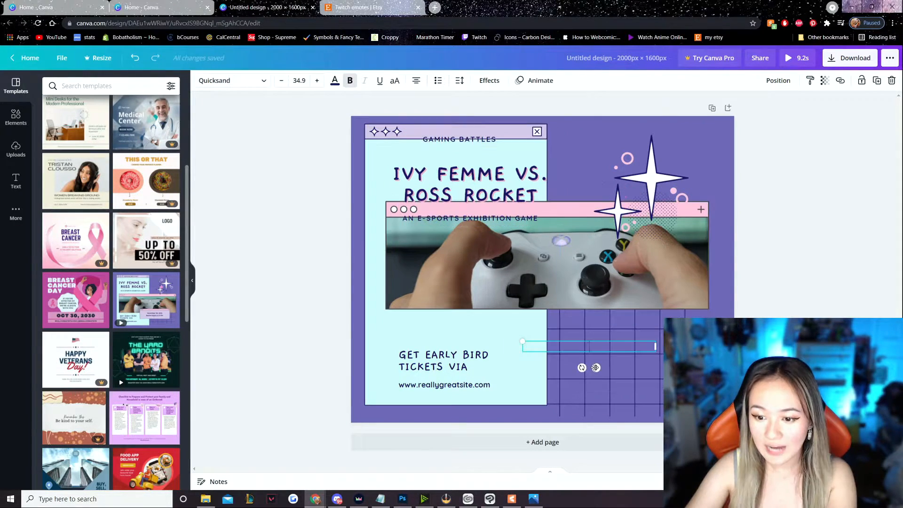
{"action": "left_click_drag", "start_coordinate": [595, 367], "coordinate": [621, 383]}
{"action": "double_click", "coordinate": [449, 365]}
{"action": "key", "text": "BackSpace"}
{"action": "left_click", "coordinate": [502, 384]}
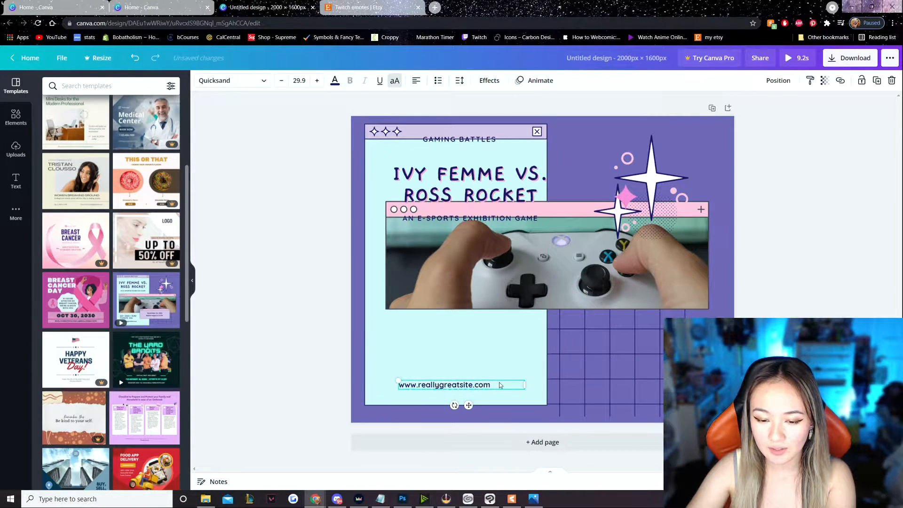
{"action": "left_click", "coordinate": [501, 385]}
{"action": "left_click", "coordinate": [310, 349]}
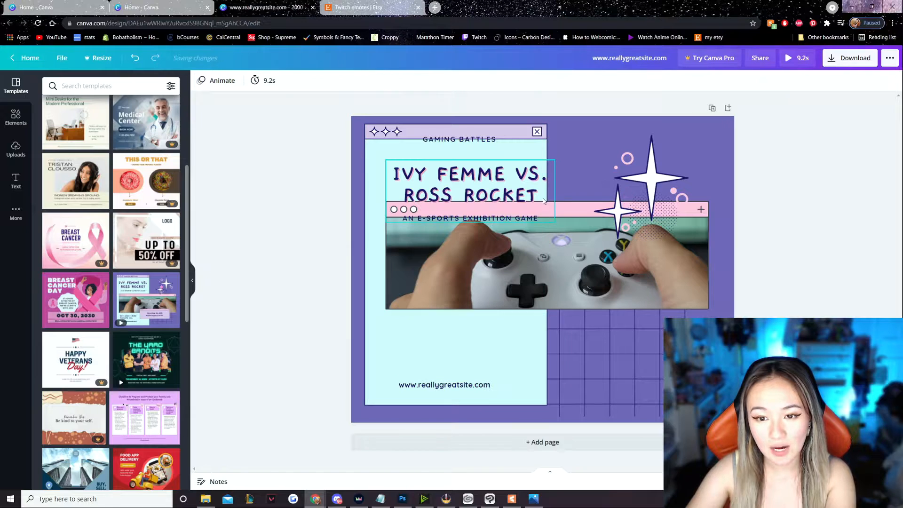
{"action": "left_click_drag", "start_coordinate": [572, 210], "coordinate": [570, 251]}
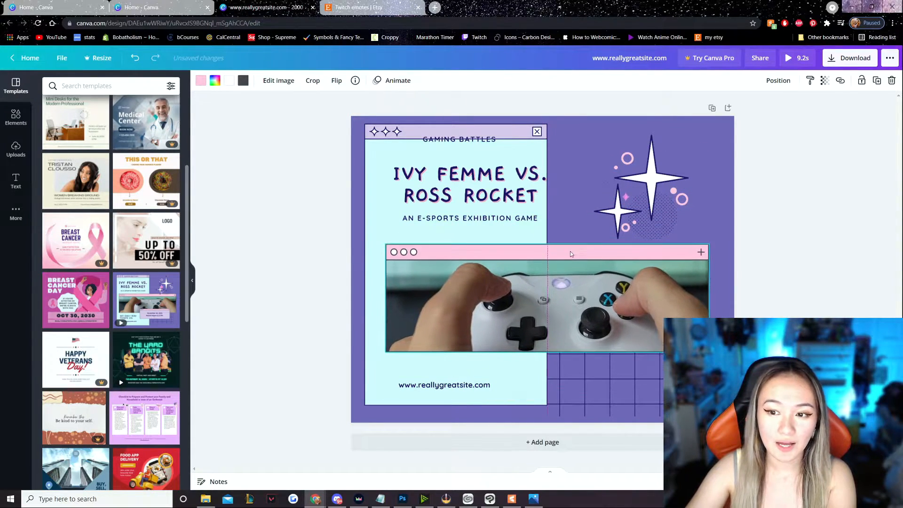
- Change the page background to a custom light blue
{"action": "left_click", "coordinate": [575, 126]}
{"action": "left_click", "coordinate": [201, 80]}
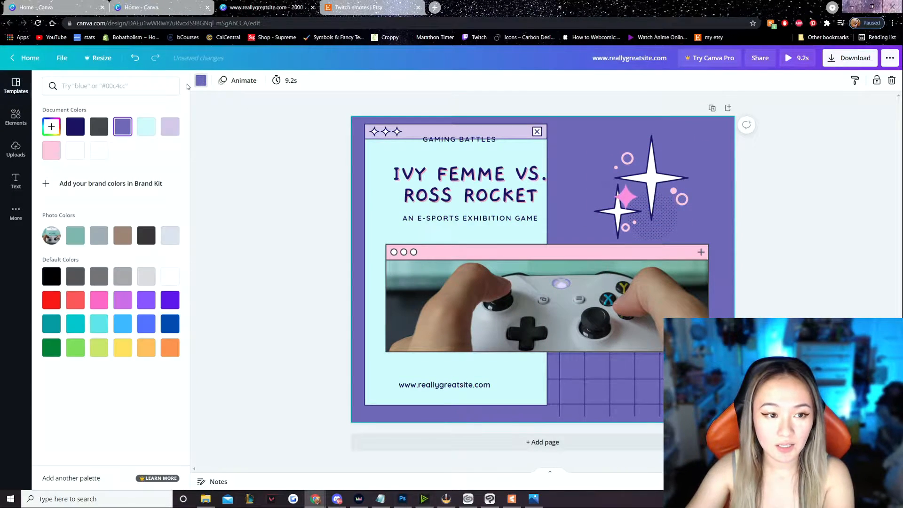
{"action": "left_click", "coordinate": [146, 126]}
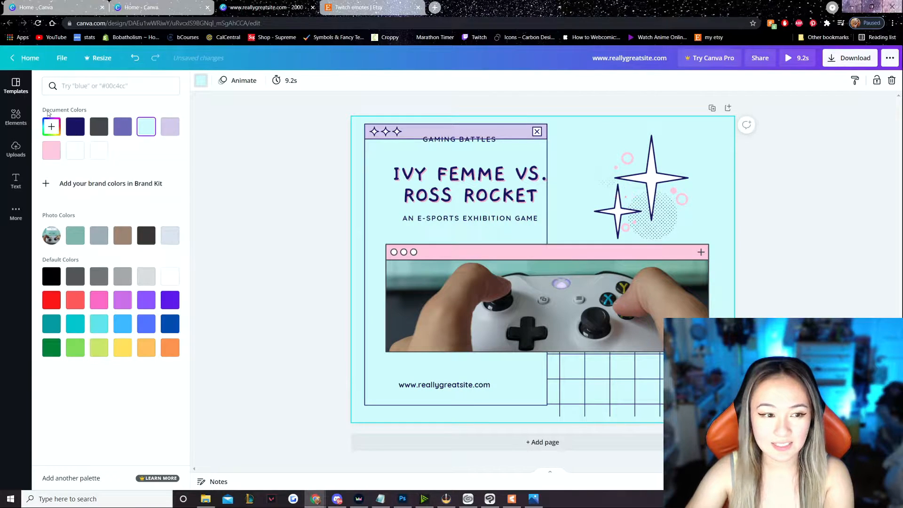
{"action": "left_click", "coordinate": [52, 126]}
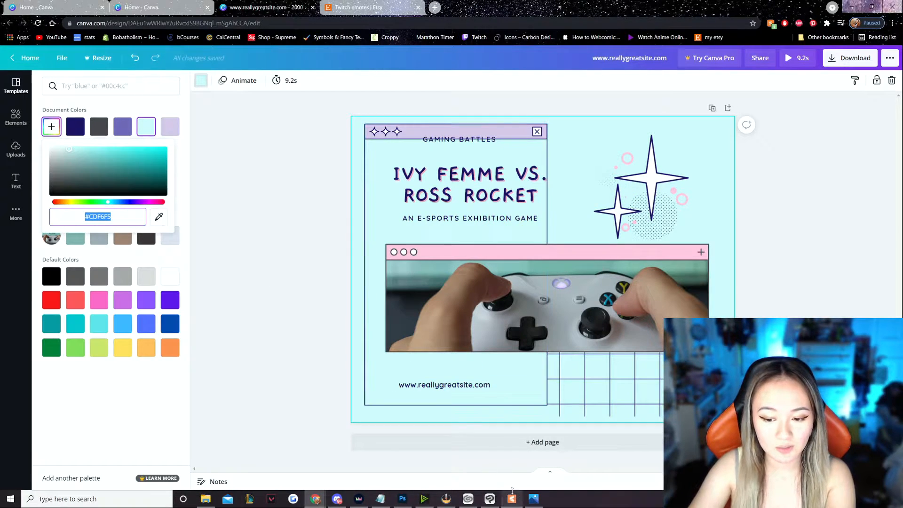
{"action": "left_click", "coordinate": [534, 500]}
{"action": "left_click", "coordinate": [536, 501]}
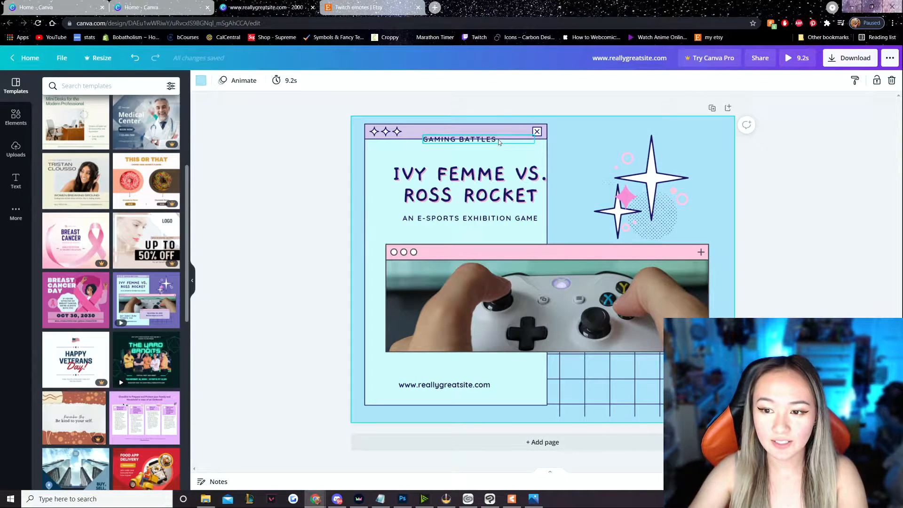
- Delete the "Gaming Battles" text and the tall window frame behind it, and move the title group to the page's top centre
{"action": "left_click_drag", "start_coordinate": [464, 141], "coordinate": [455, 143]}
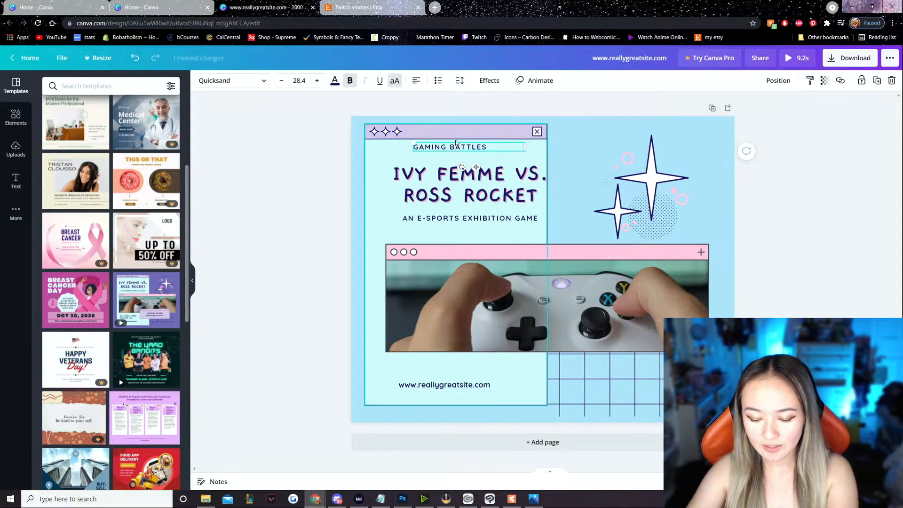
{"action": "key", "text": "Delete"}
{"action": "left_click", "coordinate": [456, 144]}
{"action": "key", "text": "Delete"}
{"action": "left_click_drag", "start_coordinate": [464, 173], "coordinate": [540, 139]}
- Move the white sparkle cluster into the page's upper-right corner and remove the small pink star
{"action": "left_click_drag", "start_coordinate": [661, 180], "coordinate": [734, 142]}
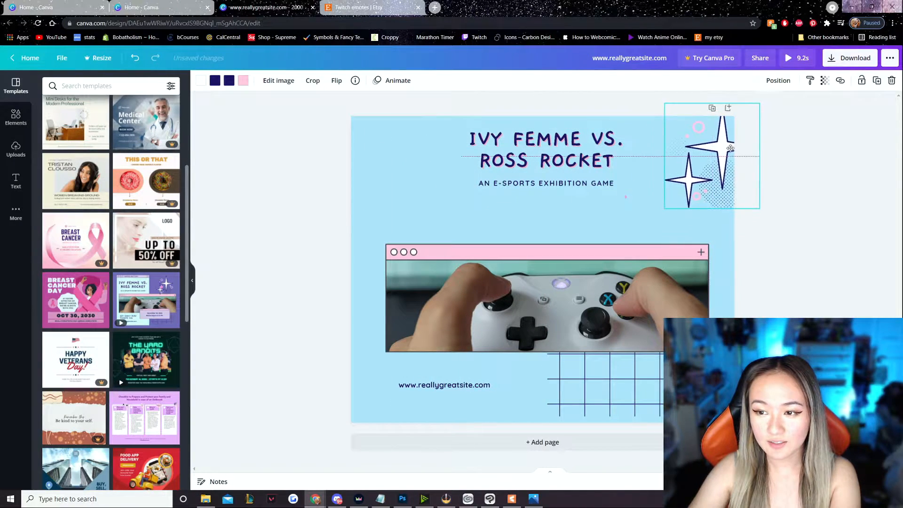
{"action": "left_click", "coordinate": [548, 162]}
{"action": "left_click", "coordinate": [625, 206]}
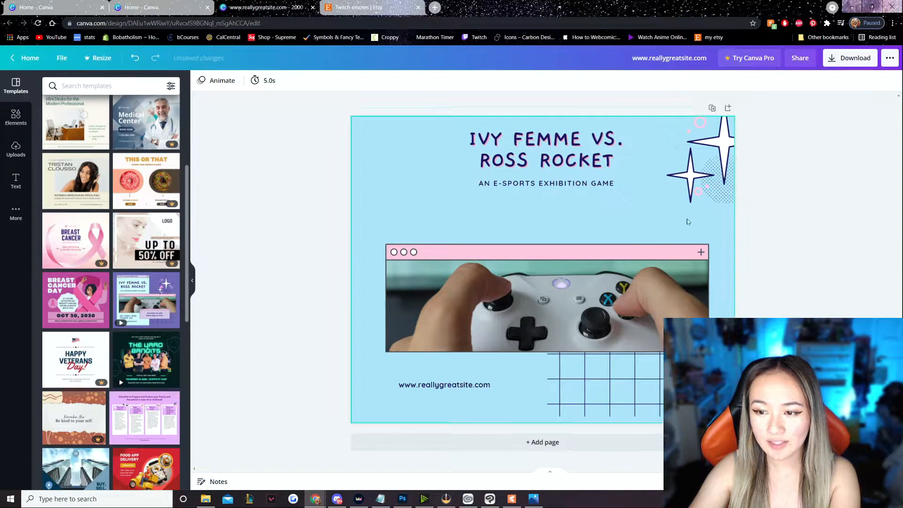
- Replace the main heading text with "ANIMATED STREAM GIF"
{"action": "double_click", "coordinate": [580, 168]}
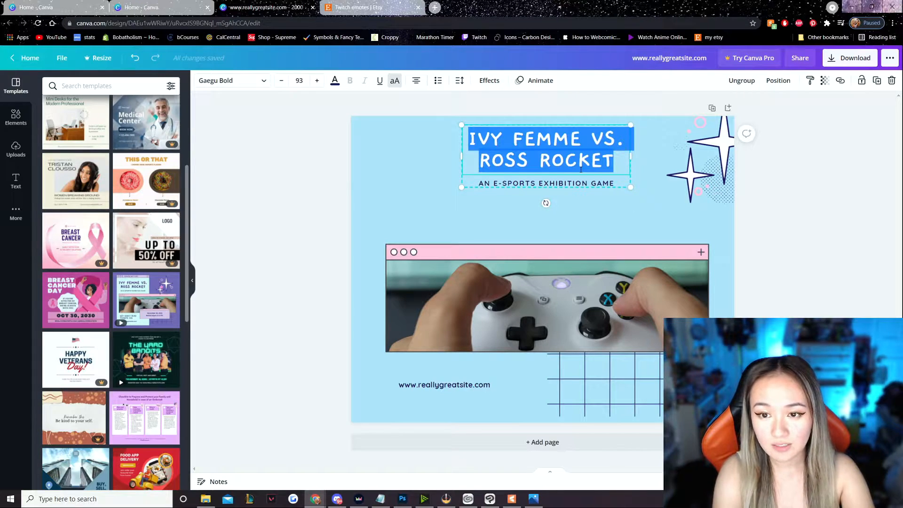
{"action": "type", "text": "ANIMATED "}
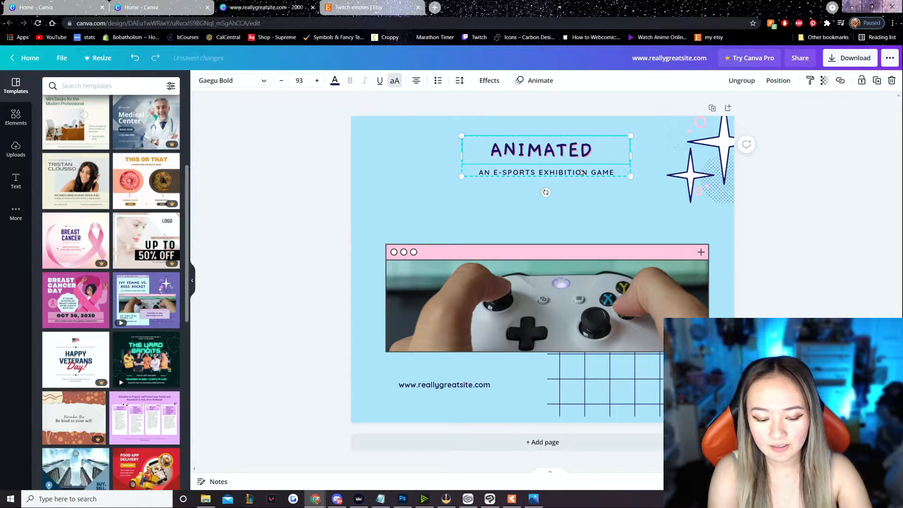
{"action": "type", "text": "STREAM GIF"}
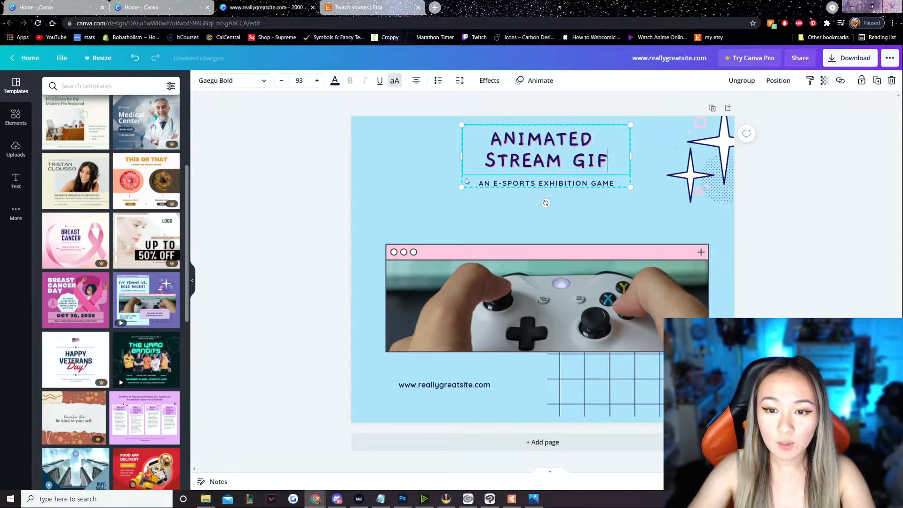
- Widen and enlarge the "ANIMATED STREAM GIF" heading across the page's top and delete the "An E-Sports Exhibition Game" subtitle
{"action": "left_click_drag", "start_coordinate": [461, 156], "coordinate": [379, 157]}
{"action": "left_click_drag", "start_coordinate": [630, 157], "coordinate": [735, 159]}
{"action": "key", "text": "ctrl+a"}
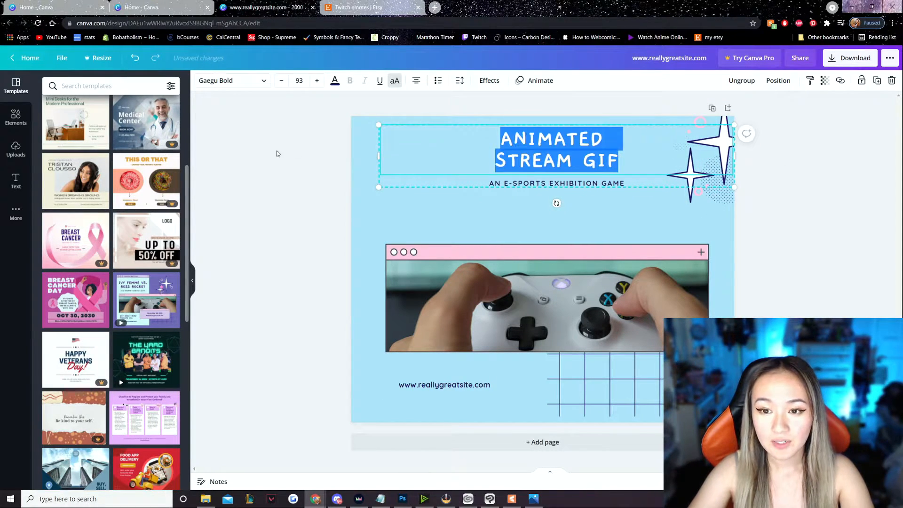
{"action": "left_click", "coordinate": [317, 81]}
{"action": "left_click", "coordinate": [317, 81]}
{"action": "left_click", "coordinate": [317, 81]}
{"action": "left_click", "coordinate": [317, 80]}
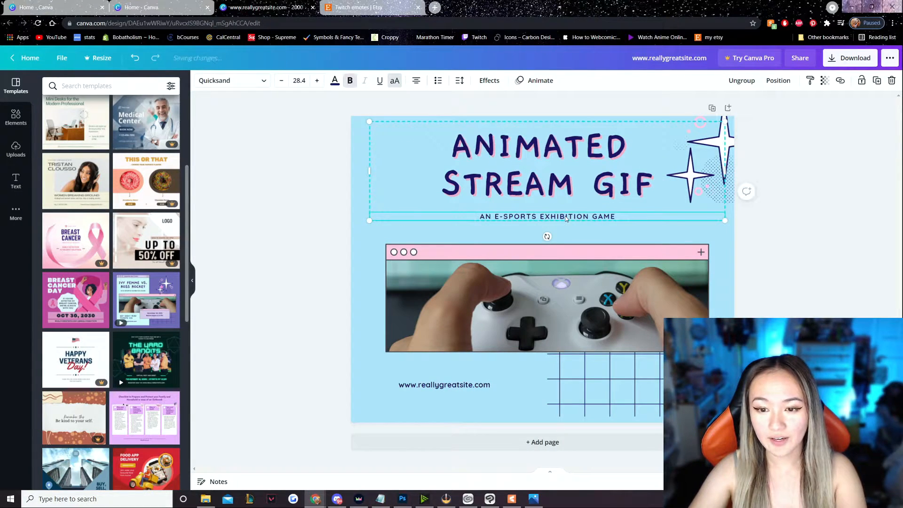
{"action": "key", "text": "Delete"}
- Move the window frame up beneath the heading and stretch a pink rectangle over its body down to near the page's lower edge
{"action": "left_click_drag", "start_coordinate": [533, 253], "coordinate": [533, 218]}
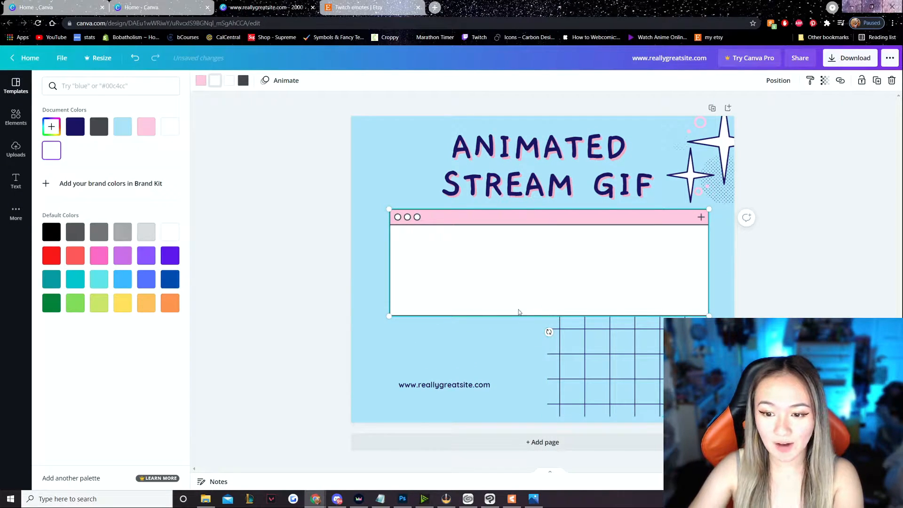
{"action": "left_click_drag", "start_coordinate": [387, 315], "coordinate": [389, 316]}
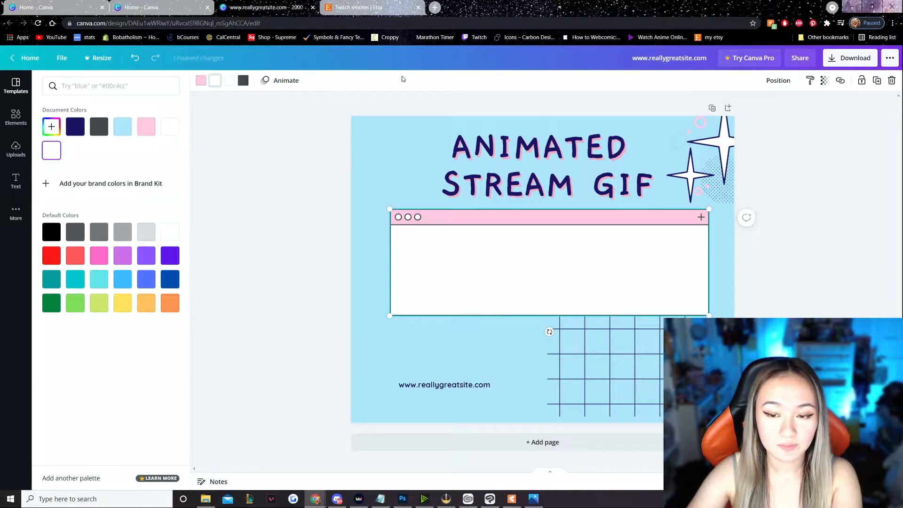
{"action": "left_click", "coordinate": [15, 117]}
{"action": "left_click", "coordinate": [102, 85]}
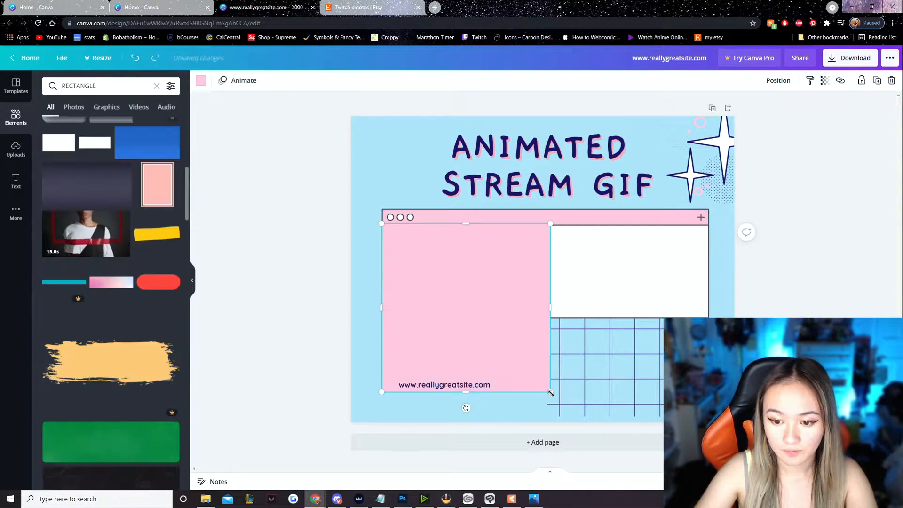
{"action": "left_click_drag", "start_coordinate": [550, 320], "coordinate": [709, 318]}
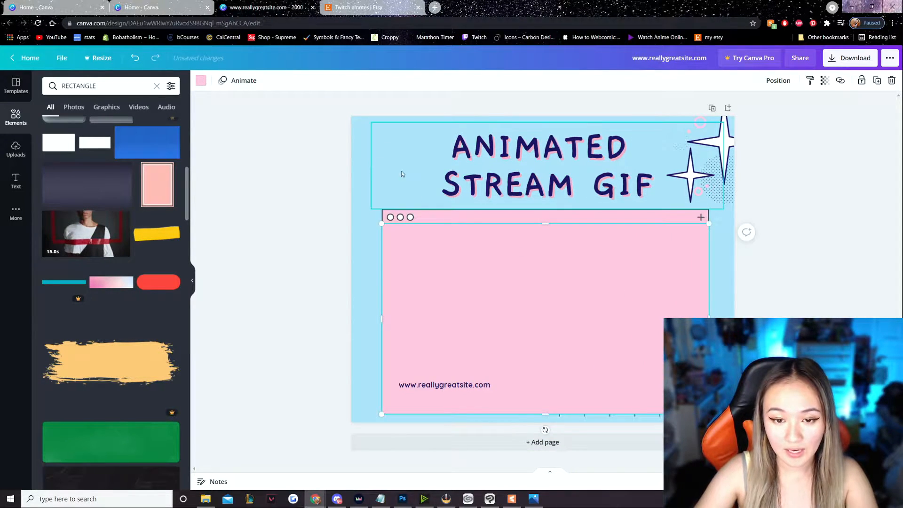
- Fill the large rectangle below the window's title bar with white
{"action": "left_click", "coordinate": [201, 81]}
{"action": "key", "text": "Delete"}
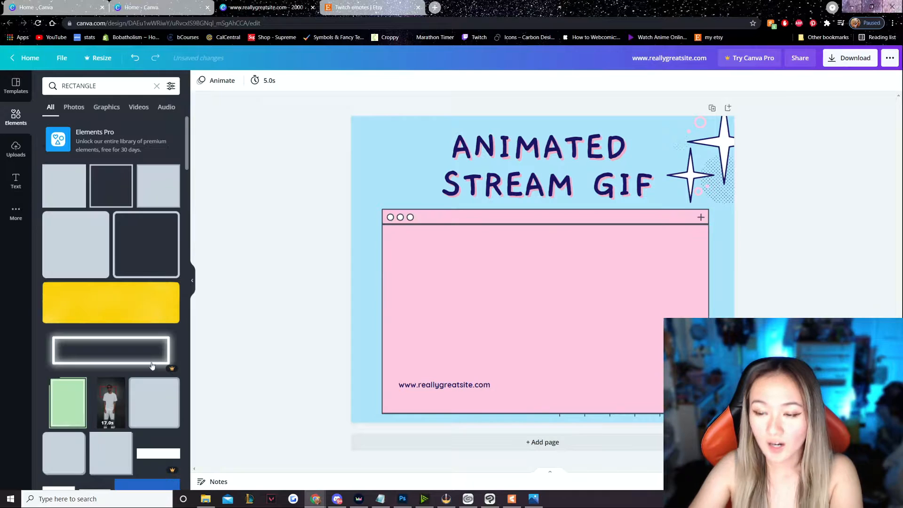
{"action": "left_click", "coordinate": [512, 288]}
{"action": "left_click", "coordinate": [201, 81]}
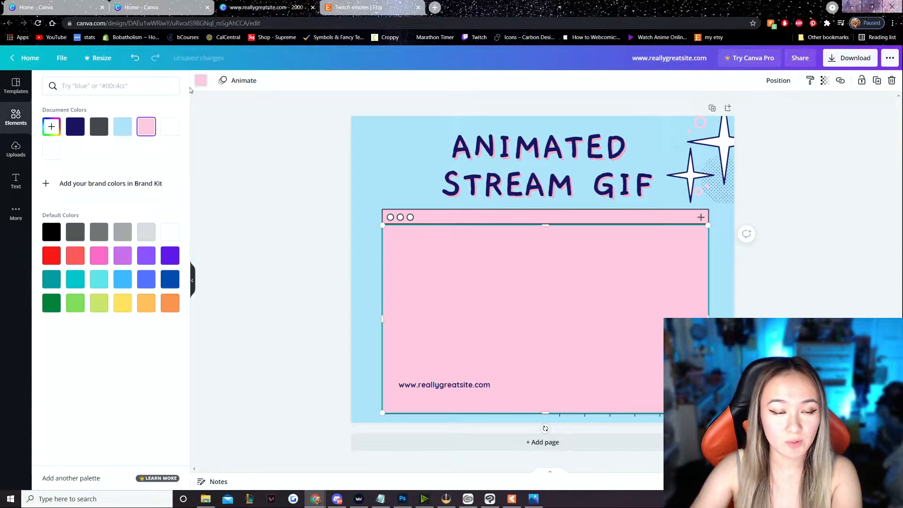
{"action": "left_click", "coordinate": [171, 230]}
- Move the website text into the window's lower-left corner and replace it with "twitch.tv/katliente"
{"action": "left_click_drag", "start_coordinate": [463, 385], "coordinate": [459, 406]}
{"action": "double_click", "coordinate": [459, 406]}
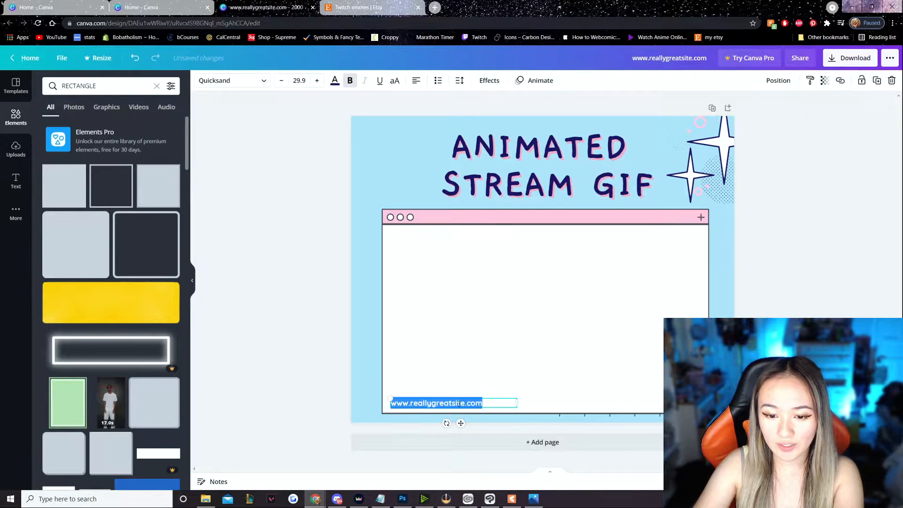
{"action": "type", "text": "twitch.tv/katliente"}
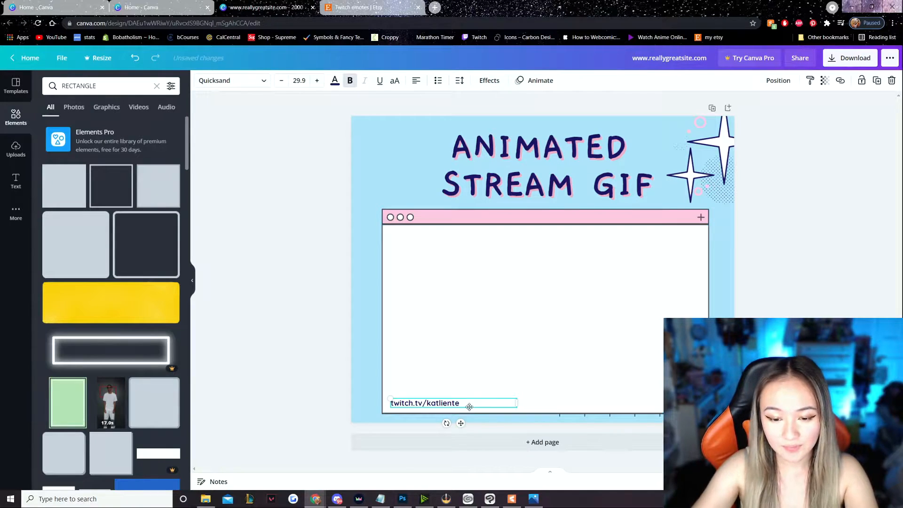
- Place a copy of the channel text in the window's lower-right corner and change it to "26"
{"action": "left_click", "coordinate": [323, 393]}
{"action": "left_click", "coordinate": [441, 407]}
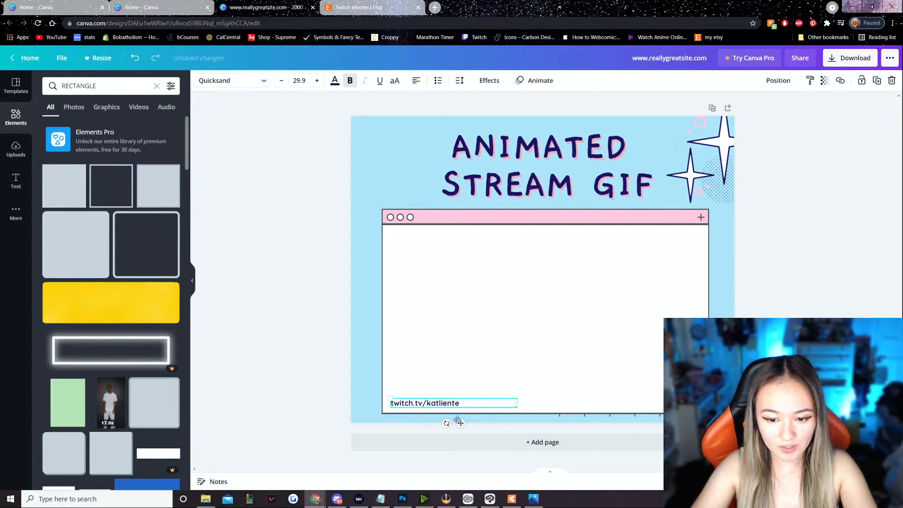
{"action": "left_click_drag", "start_coordinate": [483, 401], "coordinate": [592, 401]}
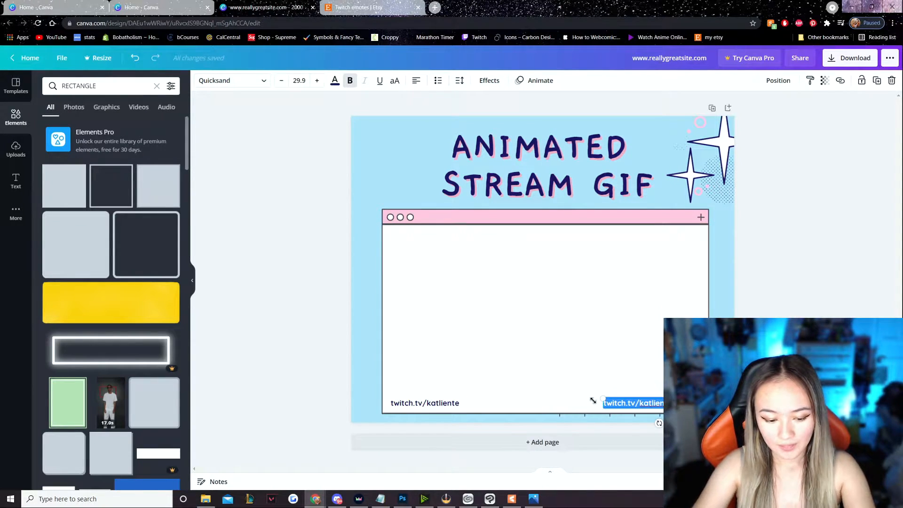
{"action": "type", "text": "26"}
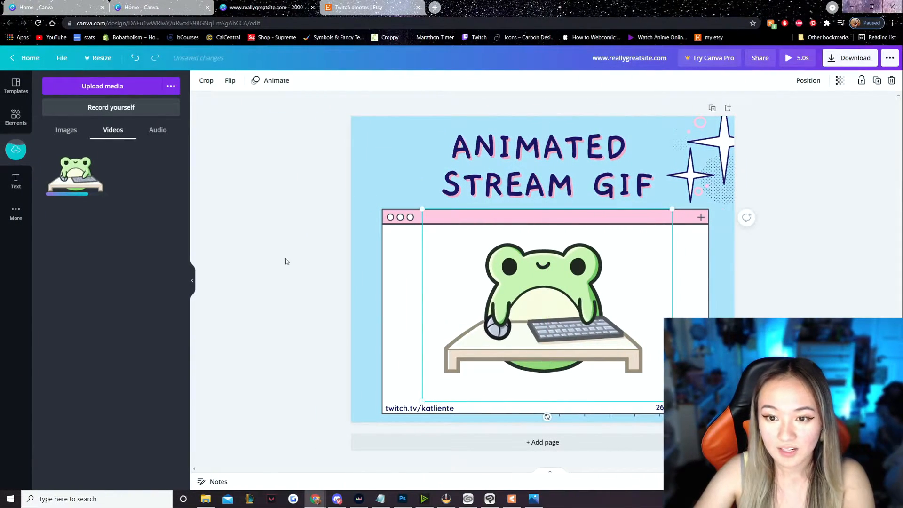
- Move the frog animation slightly down so it sits centred in the white area of the window frame
{"action": "left_click", "coordinate": [285, 288]}
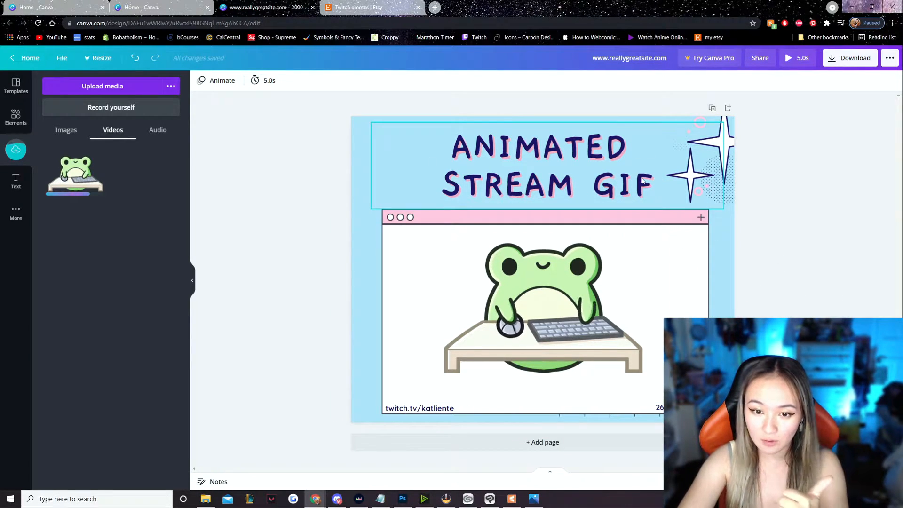
{"action": "left_click_drag", "start_coordinate": [547, 322], "coordinate": [544, 336]}
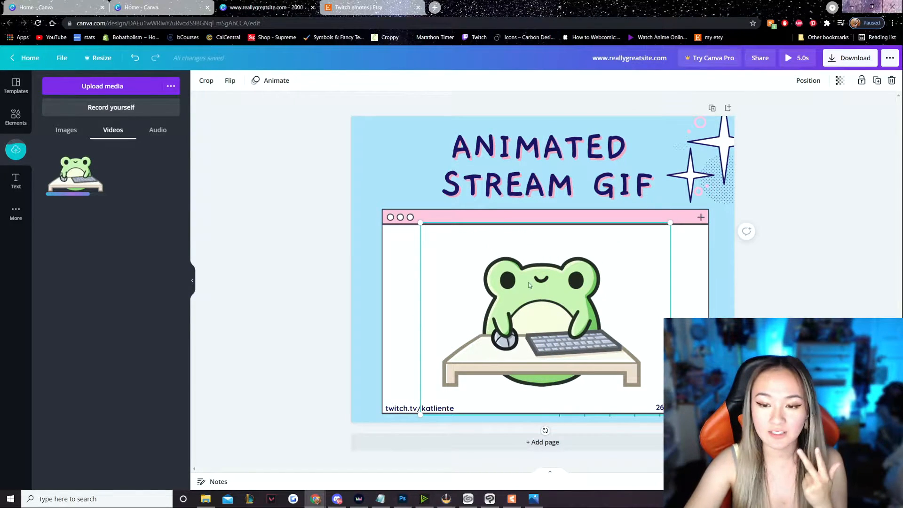
{"action": "left_click", "coordinate": [831, 289]}
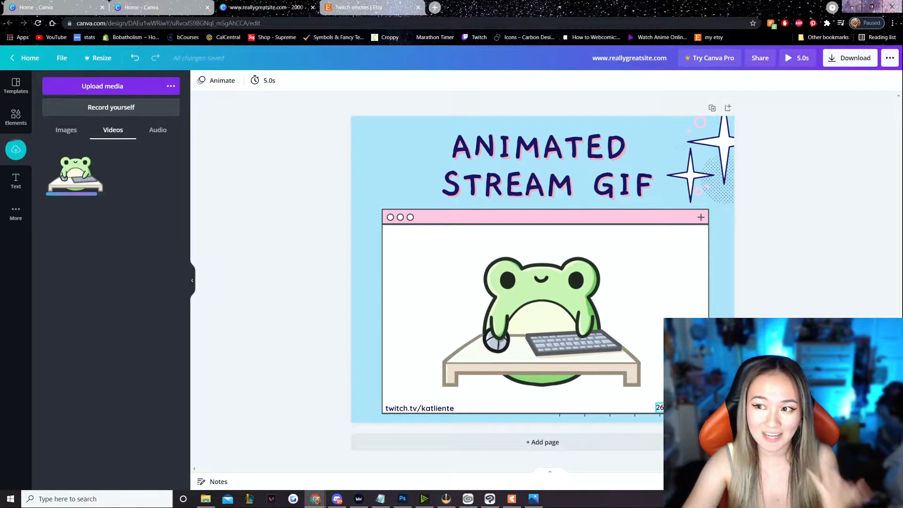
- Examine the file types offered for downloading the design
{"action": "left_click", "coordinate": [833, 60]}
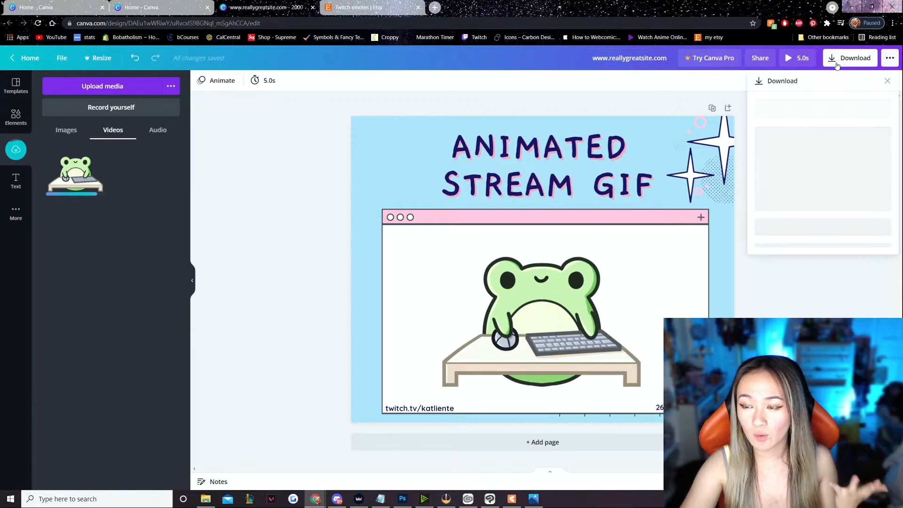
{"action": "left_click", "coordinate": [805, 119]}
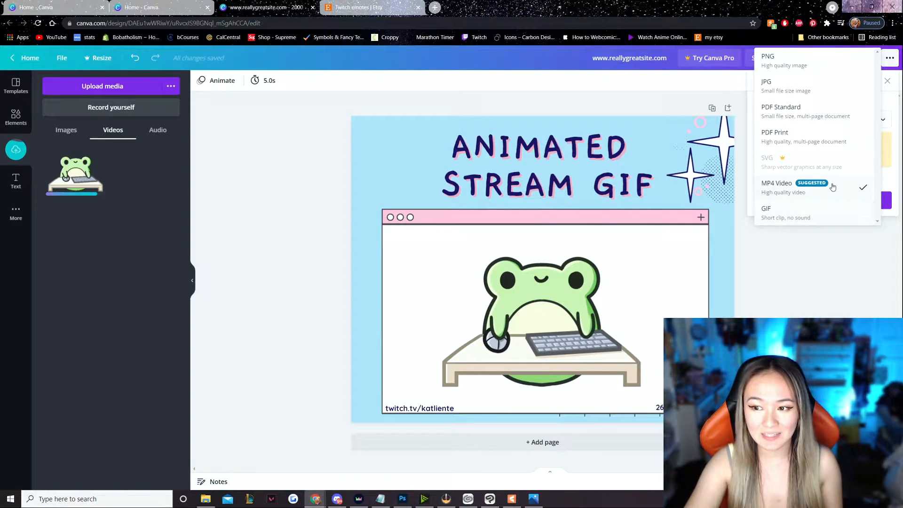
{"action": "left_click", "coordinate": [279, 191]}
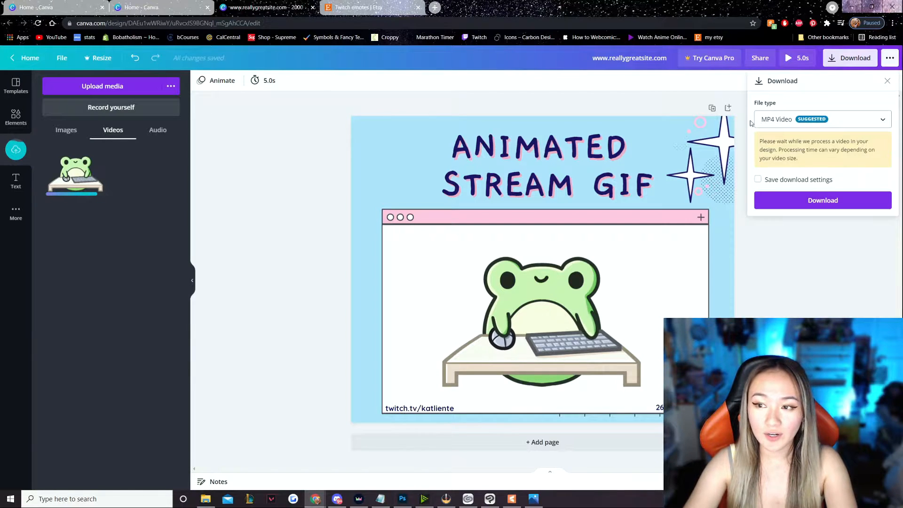
{"action": "left_click", "coordinate": [849, 121]}
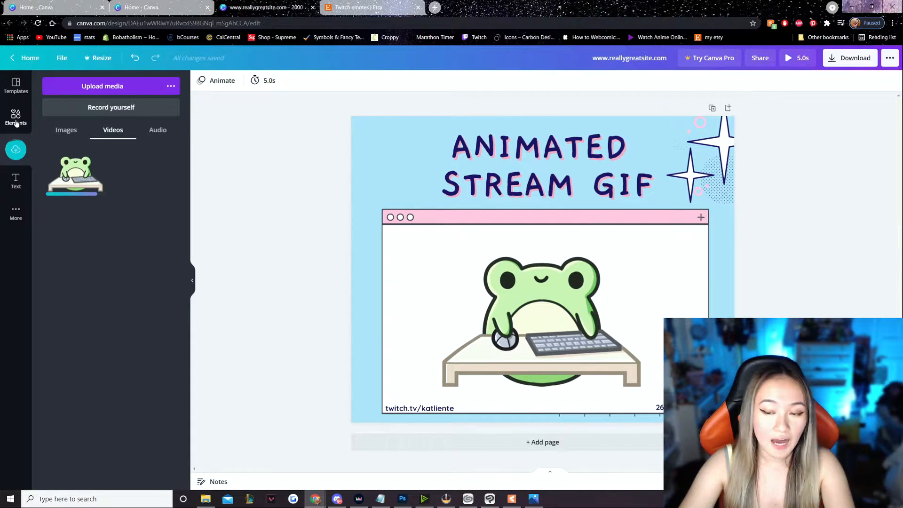
- Add the "welcome little one!" text combination over the heading's start and delete its small subtitle line
{"action": "left_click", "coordinate": [16, 120]}
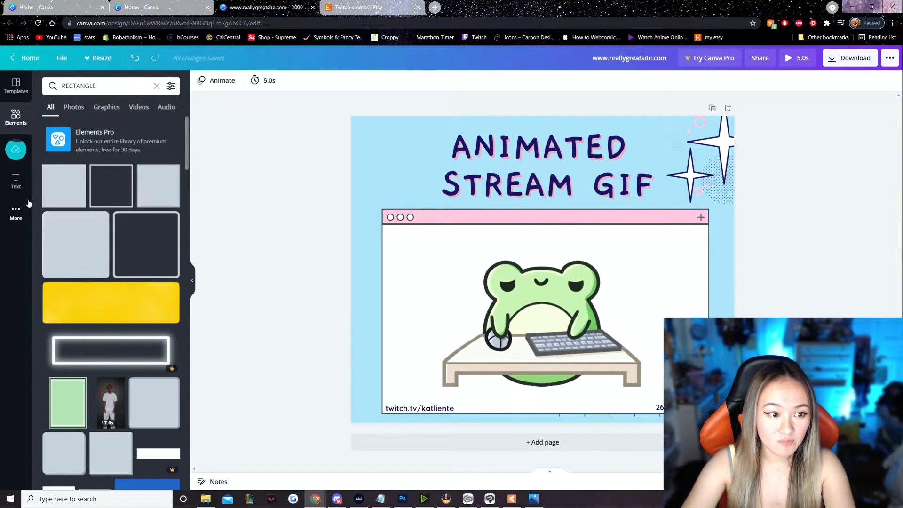
{"action": "left_click", "coordinate": [16, 180]}
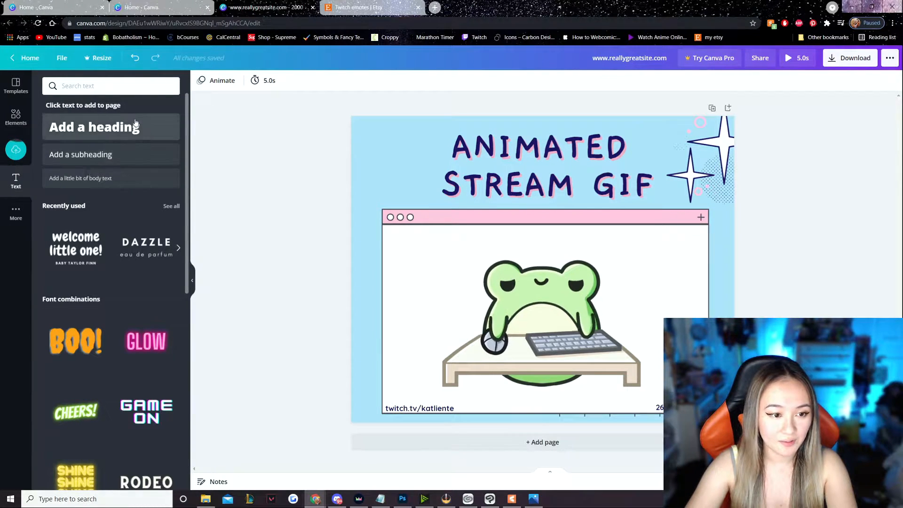
{"action": "left_click", "coordinate": [79, 241]}
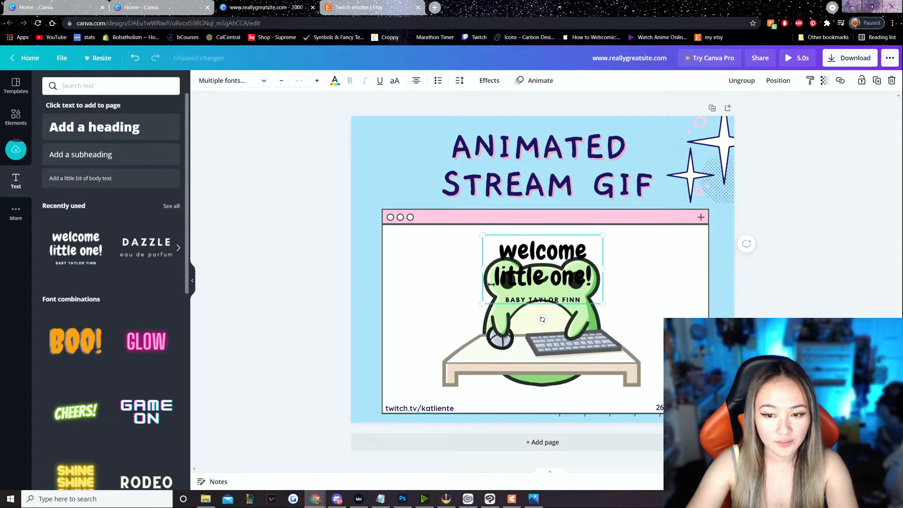
{"action": "left_click_drag", "start_coordinate": [540, 252], "coordinate": [436, 149]}
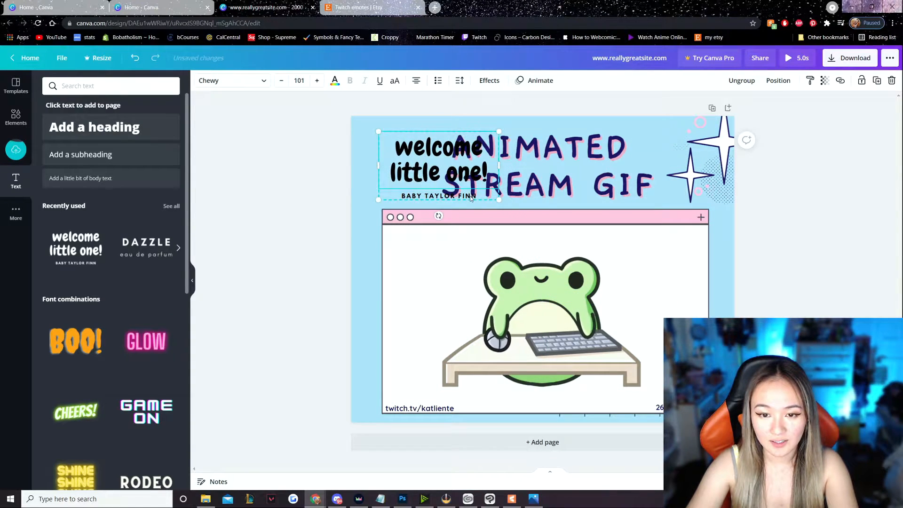
{"action": "left_click", "coordinate": [469, 196]}
{"action": "key", "text": "Delete"}
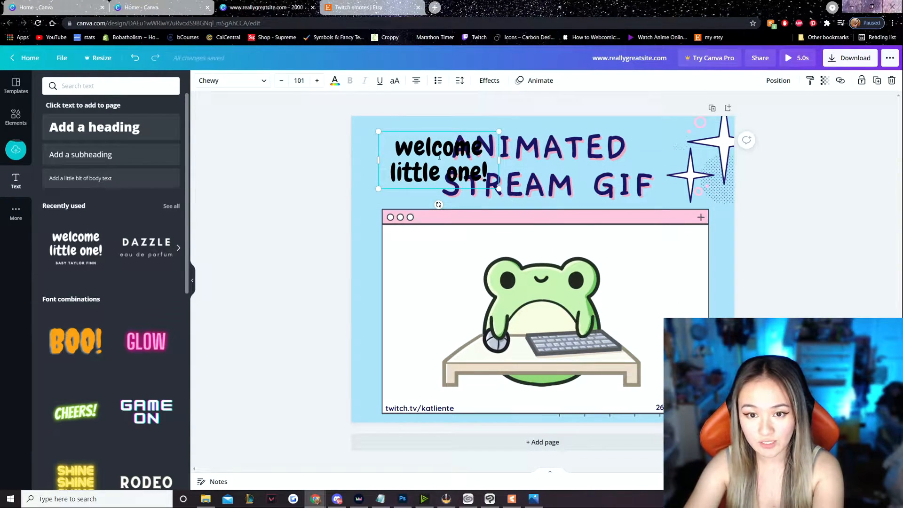
- Replace the "welcome little one!" text with "katliente" repeated on three lines
{"action": "left_click_drag", "start_coordinate": [489, 176], "coordinate": [371, 134]}
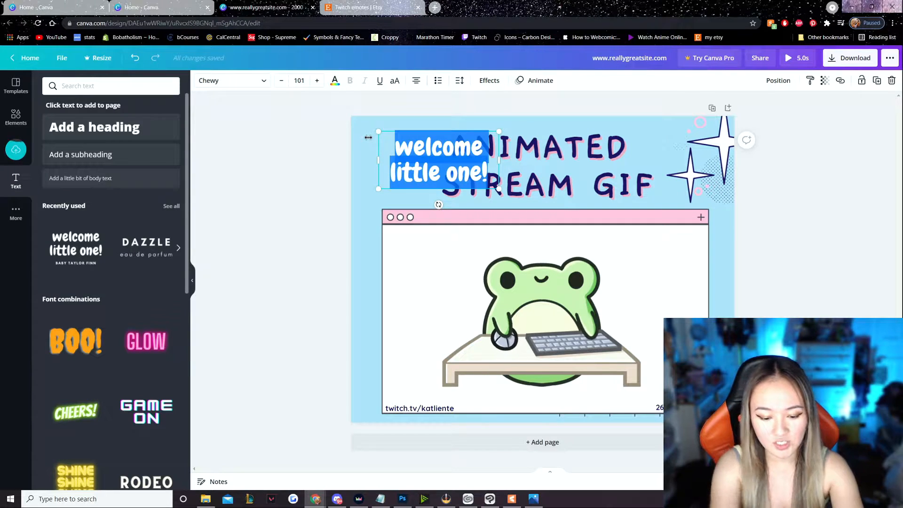
{"action": "type", "text": "katliente katlient"}
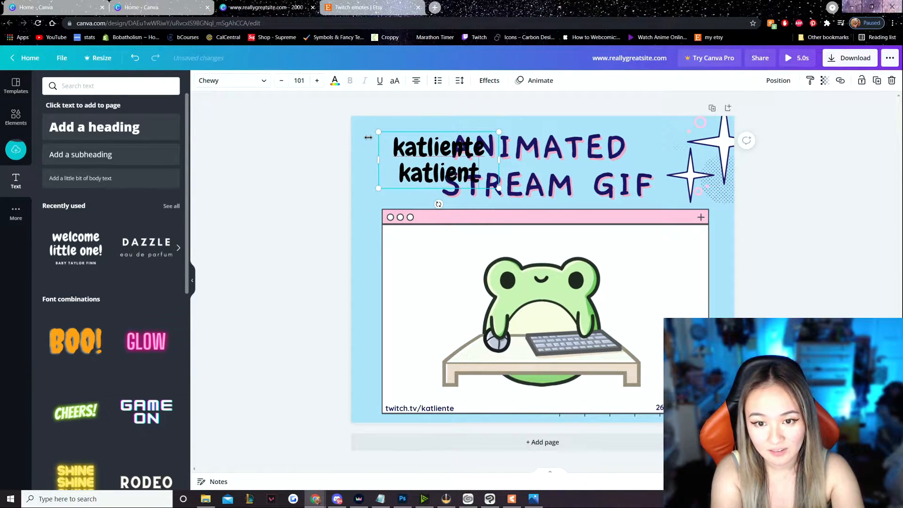
{"action": "type", "text": "e"}
{"action": "key", "text": "Return"}
{"action": "type", "text": "katliente"}
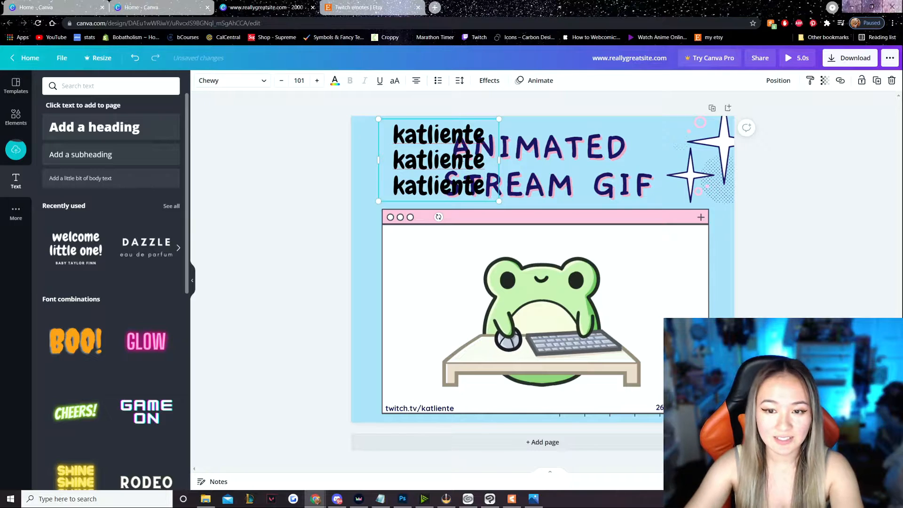
- Colour the three-line "katliente" text white and move it over the frog
{"action": "key", "text": "ctrl+a"}
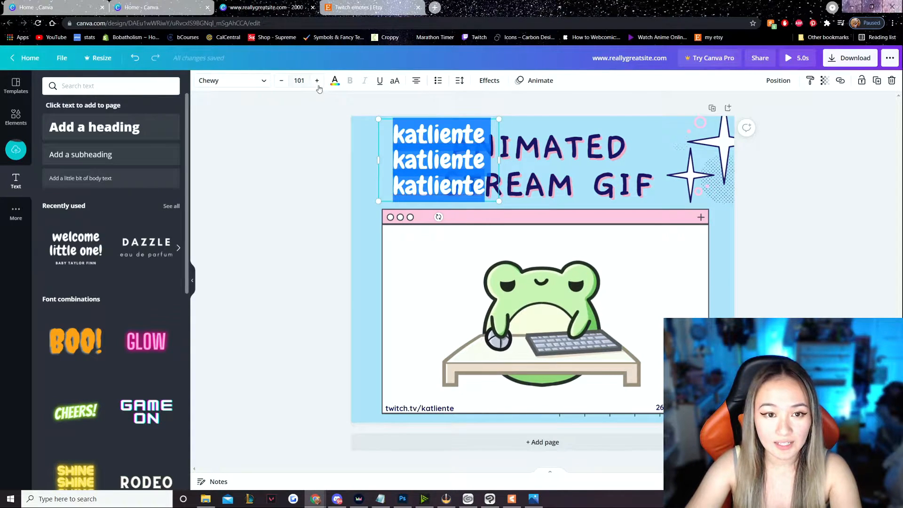
{"action": "left_click", "coordinate": [334, 80]}
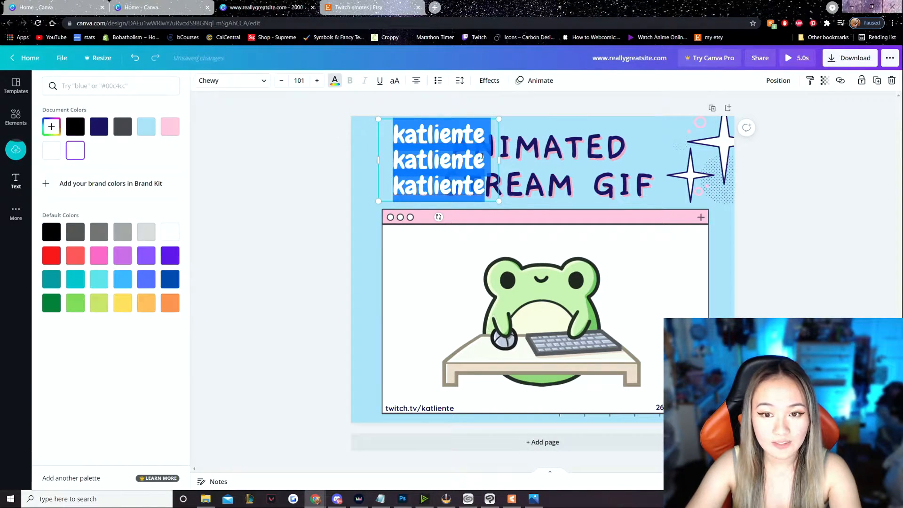
{"action": "left_click_drag", "start_coordinate": [482, 156], "coordinate": [590, 313]}
{"action": "left_click", "coordinate": [858, 311]}
{"action": "left_click", "coordinate": [562, 314]}
- Rotate the "katliente" text diagonally across the frog's body and enlarge it to font size 115
{"action": "left_click_drag", "start_coordinate": [547, 372], "coordinate": [601, 374]}
{"action": "left_click_drag", "start_coordinate": [555, 308], "coordinate": [561, 331]}
{"action": "left_click_drag", "start_coordinate": [569, 269], "coordinate": [573, 249]}
{"action": "left_click_drag", "start_coordinate": [565, 326], "coordinate": [564, 317]}
{"action": "double_click", "coordinate": [564, 318]}
{"action": "left_click_drag", "start_coordinate": [620, 311], "coordinate": [488, 328]}
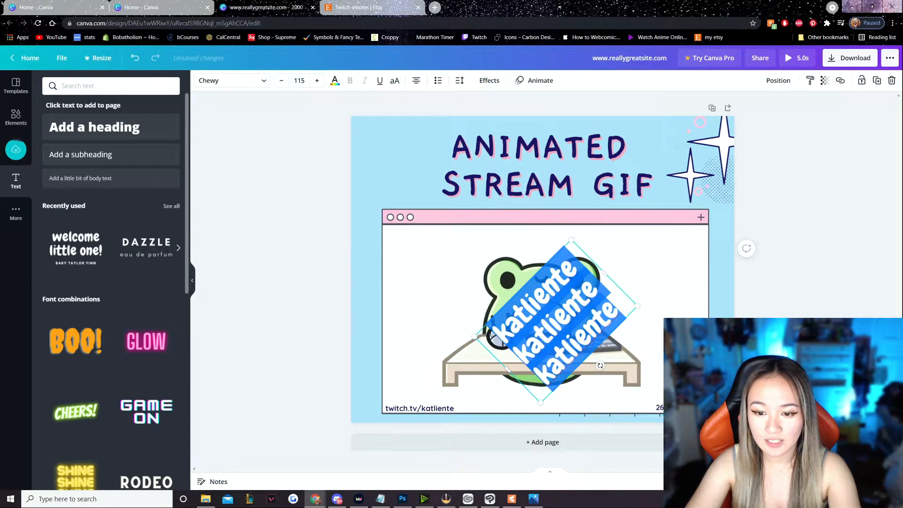
- Lower the diagonal "katliente" watermark's transparency value to 17
{"action": "left_click", "coordinate": [335, 80]}
{"action": "left_click", "coordinate": [819, 87]}
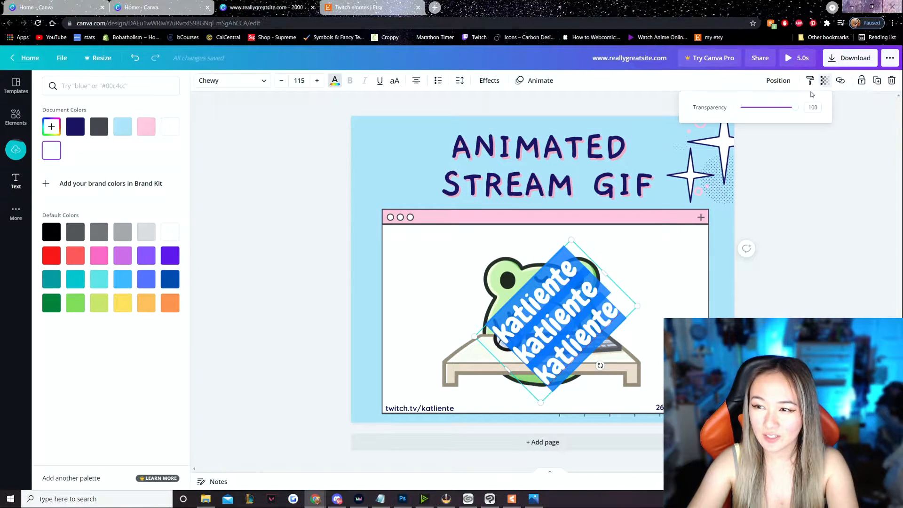
{"action": "left_click_drag", "start_coordinate": [793, 111], "coordinate": [749, 106]}
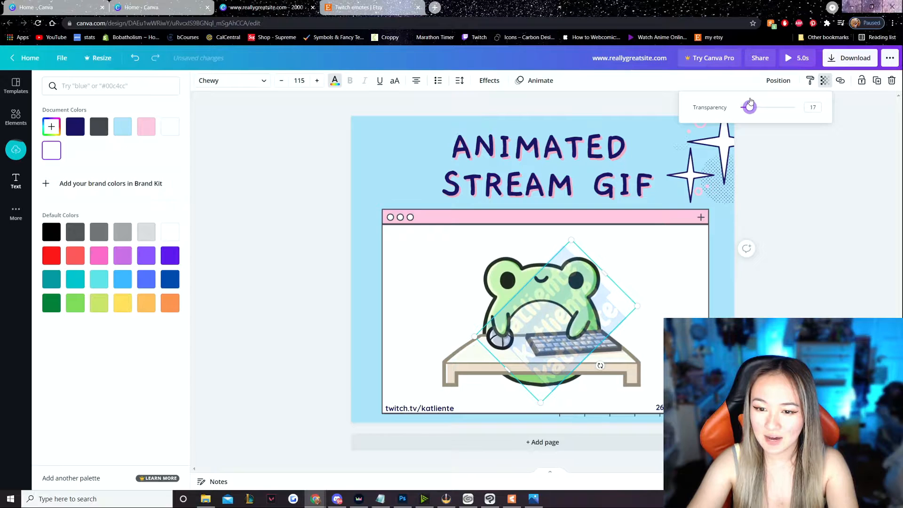
{"action": "left_click", "coordinate": [807, 237]}
{"action": "left_click", "coordinate": [826, 237]}
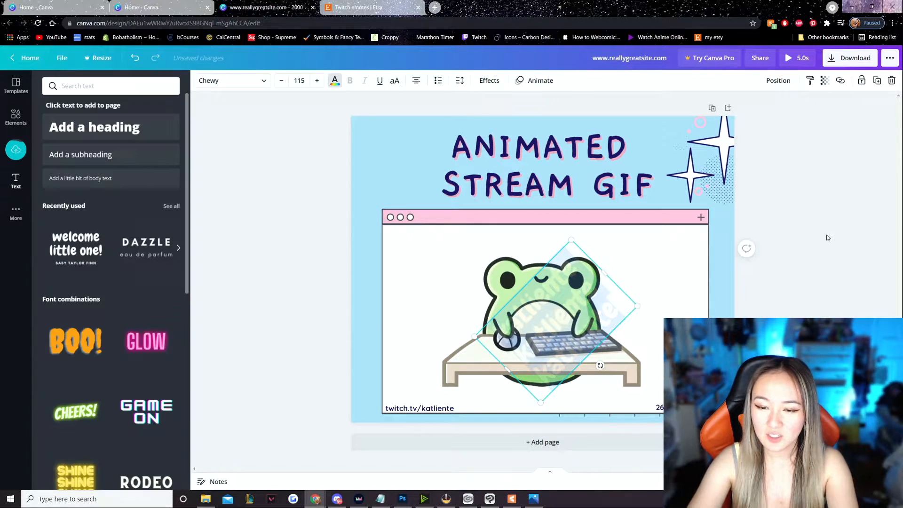
{"action": "left_click", "coordinate": [324, 262]}
{"action": "left_click", "coordinate": [569, 303]}
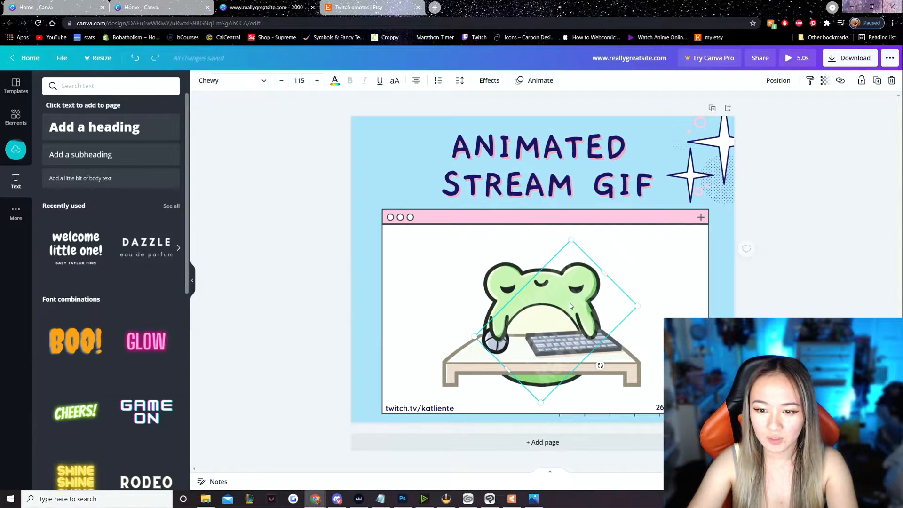
- Set the diagonal "katliente" watermark's transparency to 13 and download the finished design as a PNG
{"action": "left_click", "coordinate": [824, 80]}
{"action": "left_click_drag", "start_coordinate": [746, 108], "coordinate": [751, 110]}
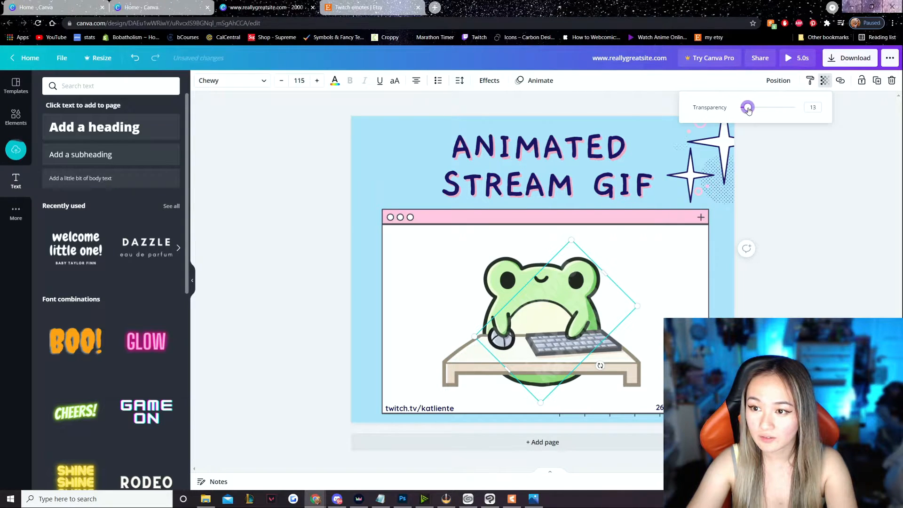
{"action": "left_click", "coordinate": [323, 190]}
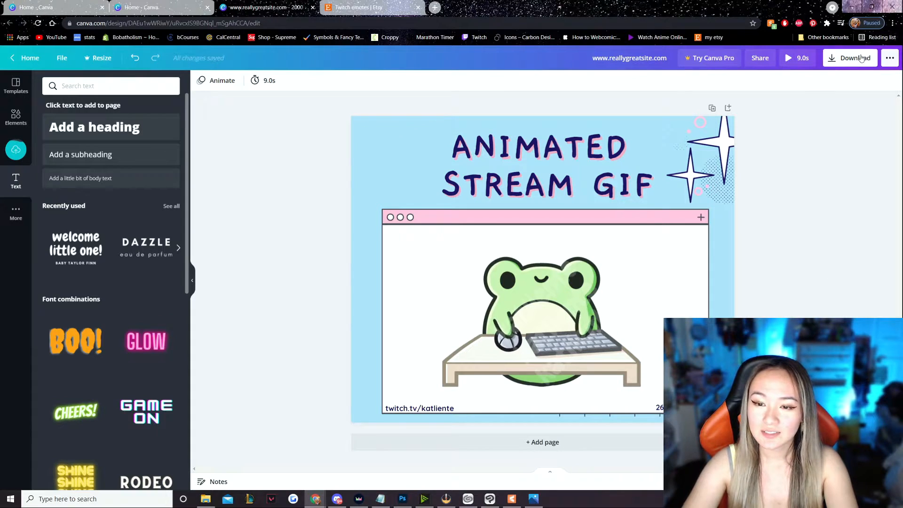
{"action": "left_click", "coordinate": [849, 57]}
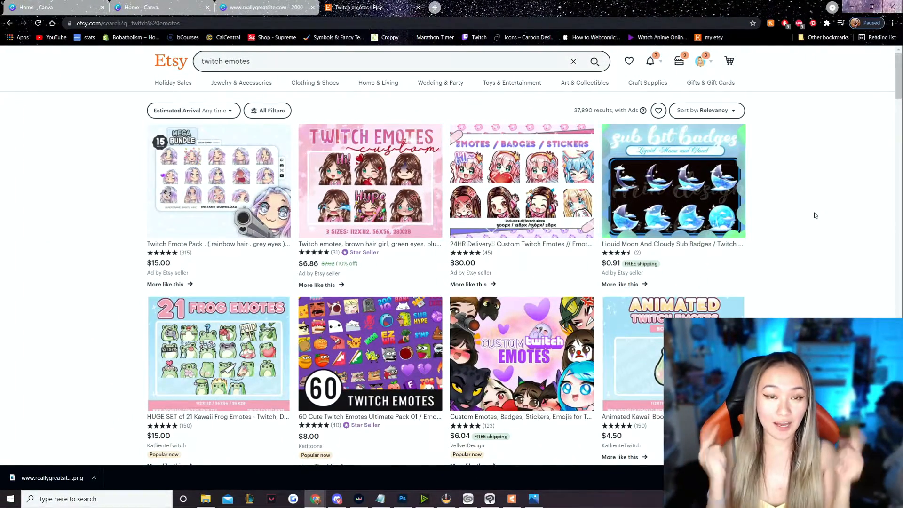
- In Etsy's Shop Manager, go to the shop's listings and start a new listing
{"action": "left_click", "coordinate": [685, 68]}
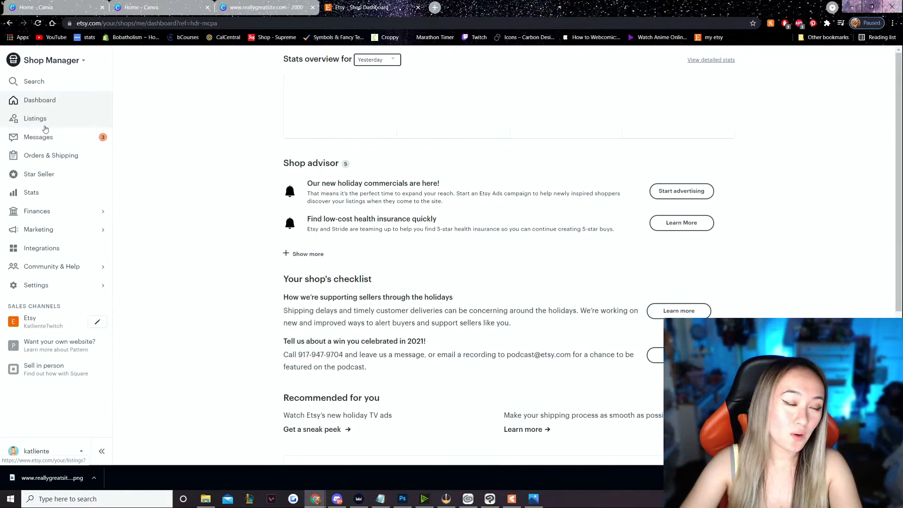
{"action": "left_click", "coordinate": [47, 120]}
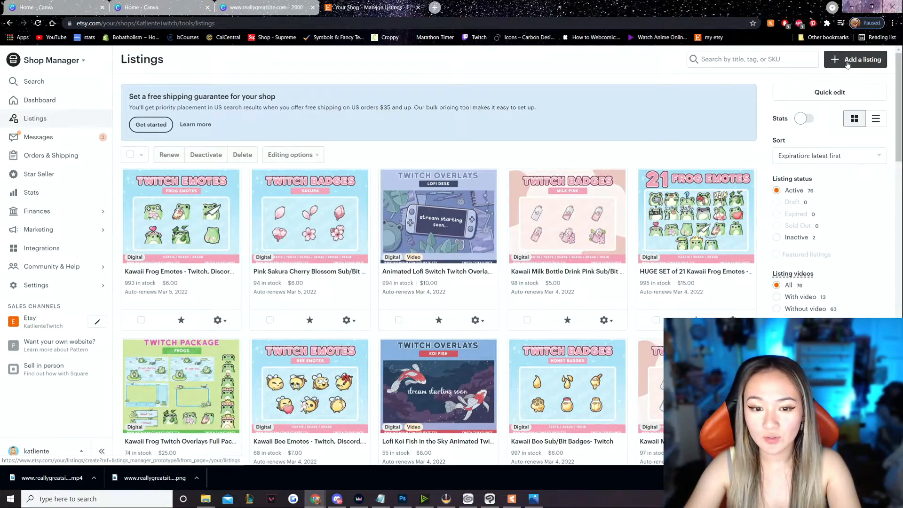
{"action": "left_click", "coordinate": [850, 59]}
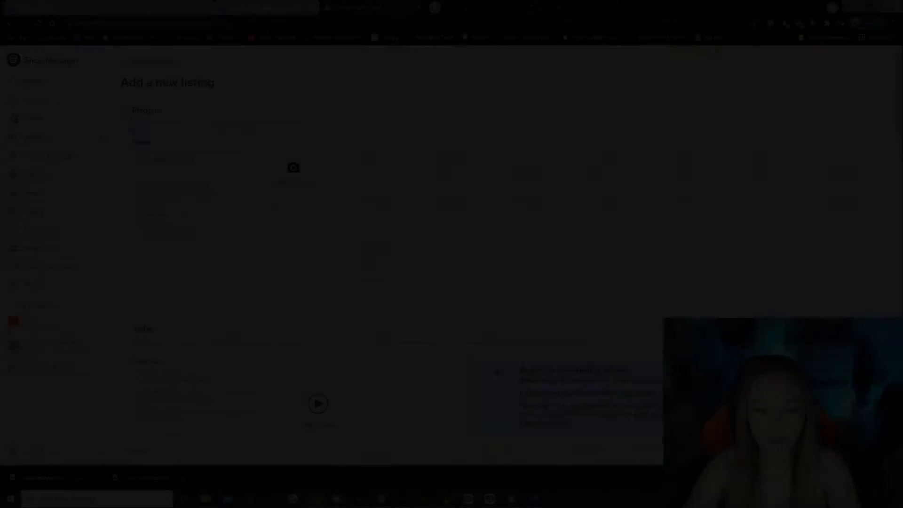
- Add the exported "Animated Stream GIF" image and video to the new listing
{"action": "left_click", "coordinate": [314, 183]}
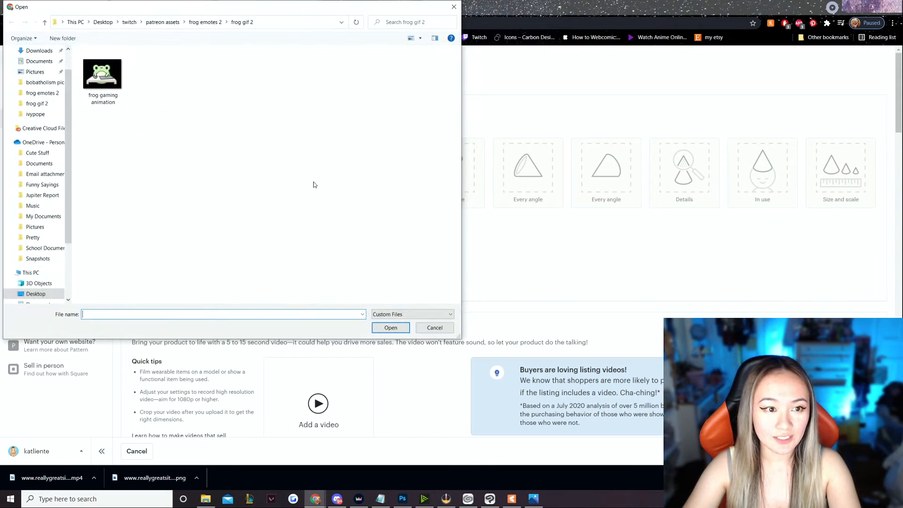
{"action": "scroll", "coordinate": [47, 211], "scroll_direction": "down", "scroll_amount": 2}
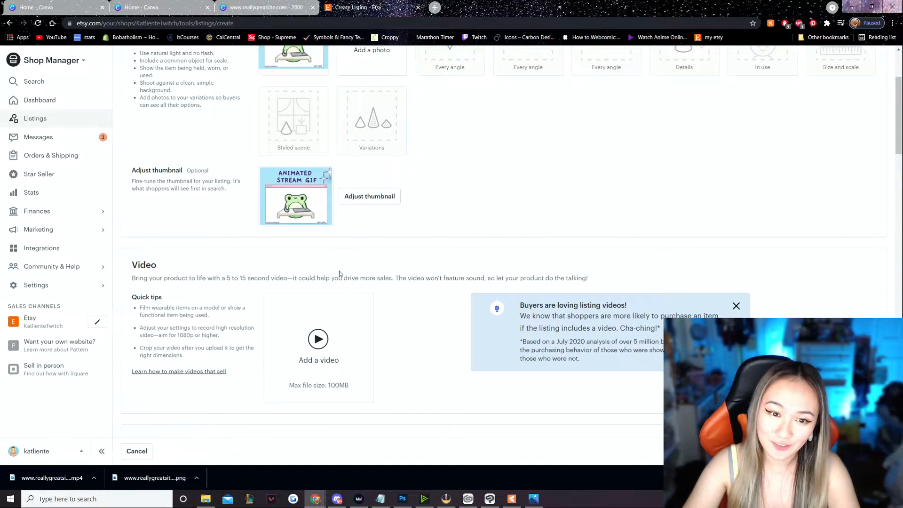
{"action": "scroll", "coordinate": [334, 279], "scroll_direction": "down", "scroll_amount": 5}
- Title the listing "Kawaii Animated Frog GIF Twitch Discord PNGtuber, Vtuber, Emote for Stream"
{"action": "left_click", "coordinate": [335, 273]}
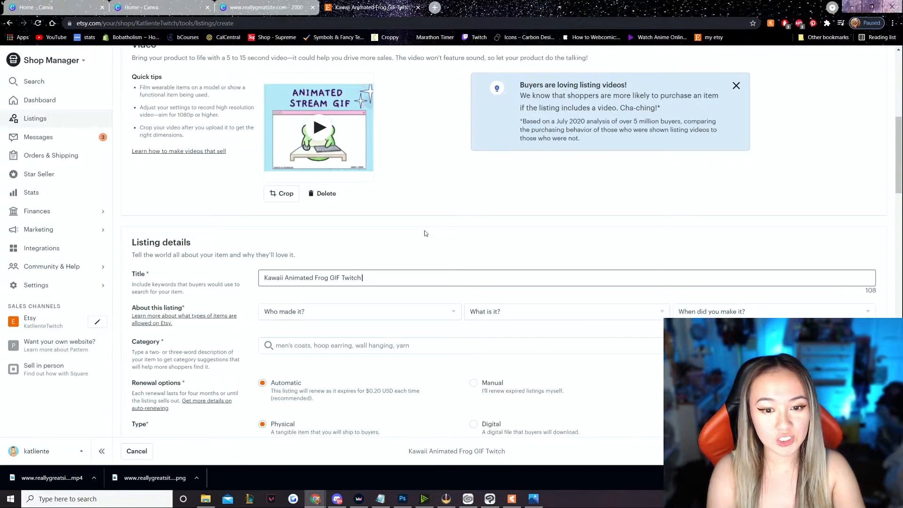
{"action": "type", "text": "cord"}
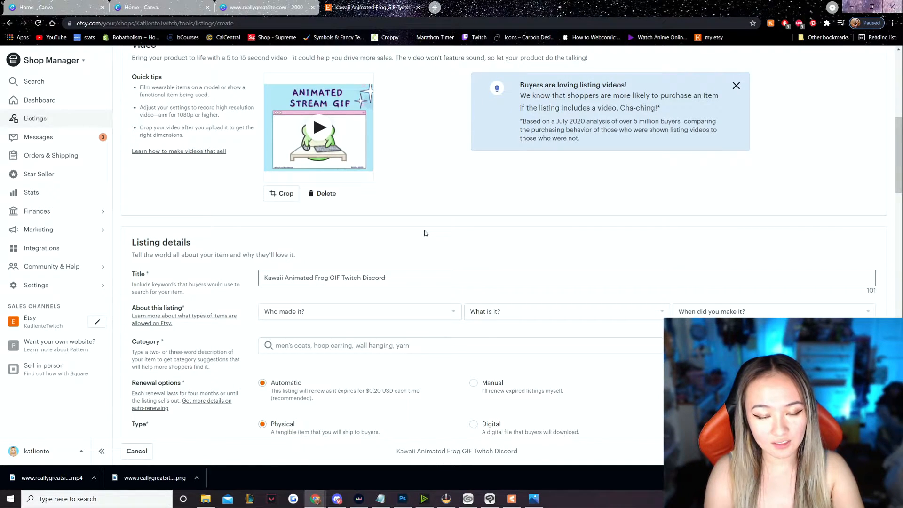
{"action": "type", "text": " PNG"}
{"action": "type", "text": "tub"}
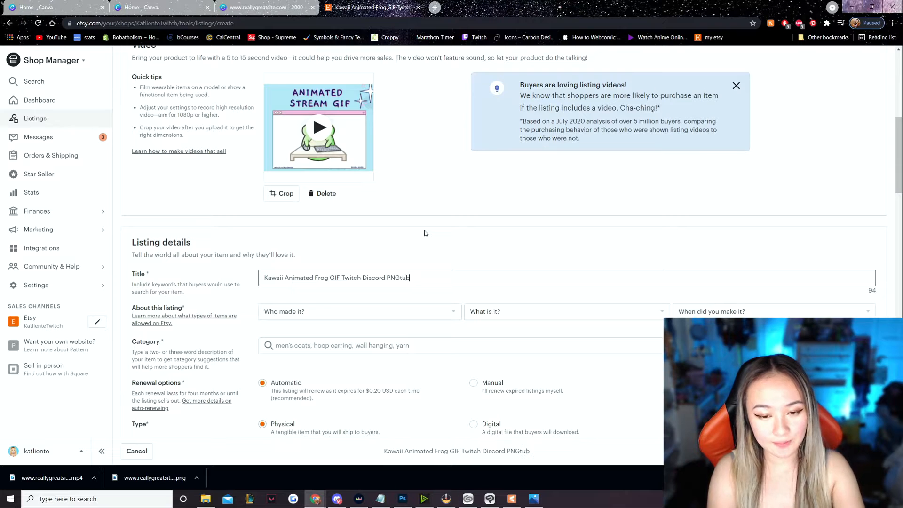
{"action": "type", "text": "er, Vtuber, Vt"}
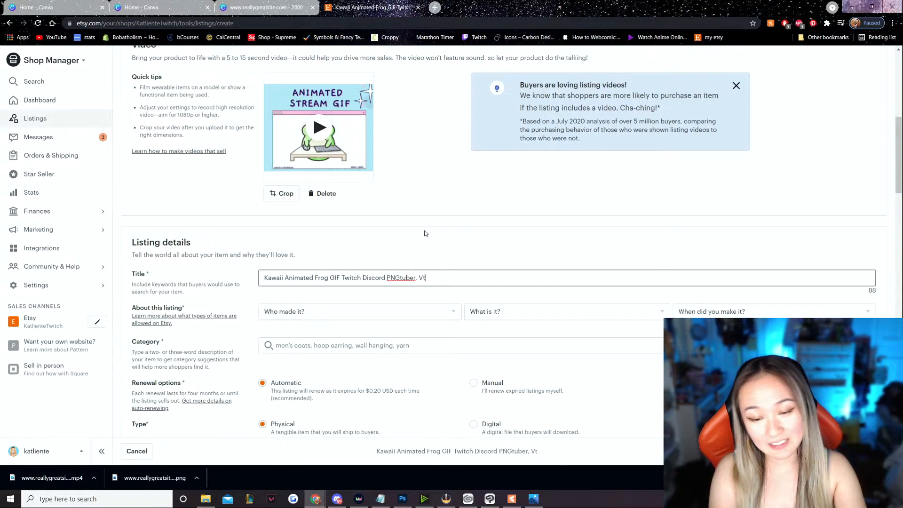
{"action": "type", "text": "uber, Emote"}
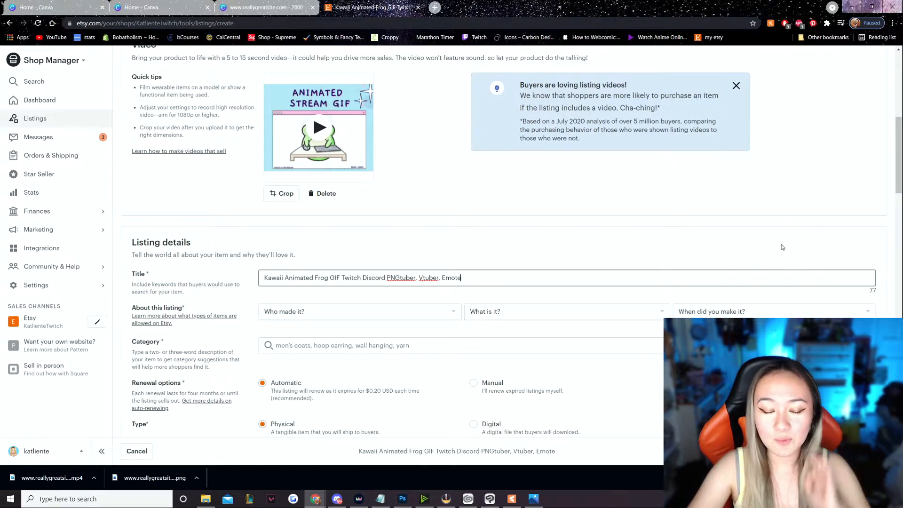
{"action": "type", "text": "for Stream"}
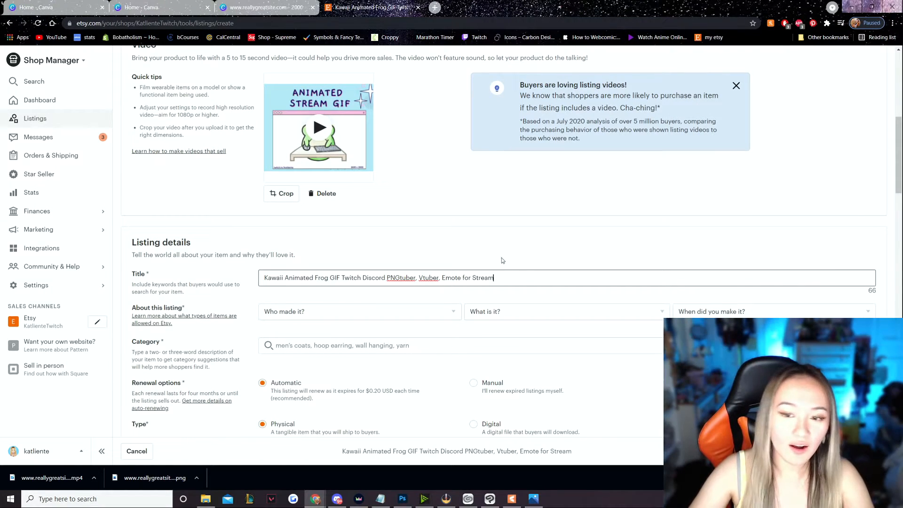
- Fill in the listing's maker as "I did", its use as "A finished product" and its production date as 2020 - 2021
{"action": "scroll", "coordinate": [523, 270], "scroll_direction": "down", "scroll_amount": 1}
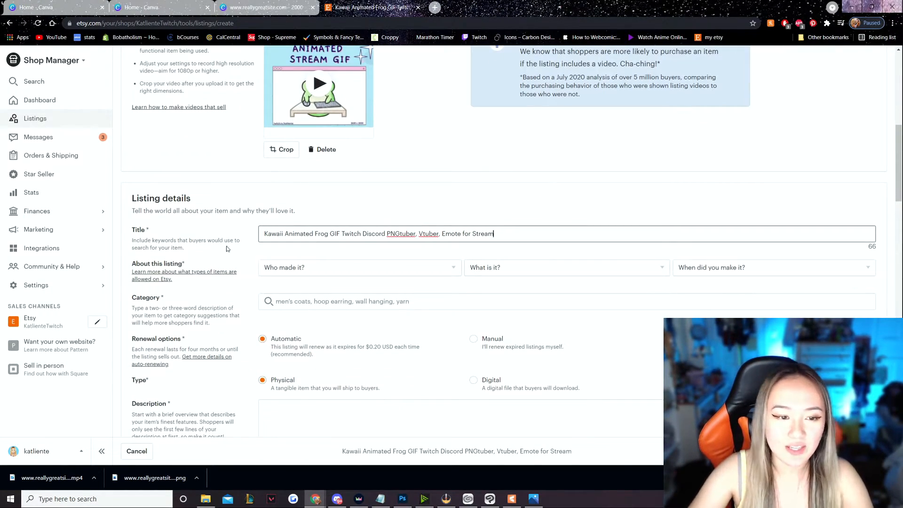
{"action": "scroll", "coordinate": [354, 141], "scroll_direction": "down", "scroll_amount": 3}
{"action": "left_click", "coordinate": [354, 136]}
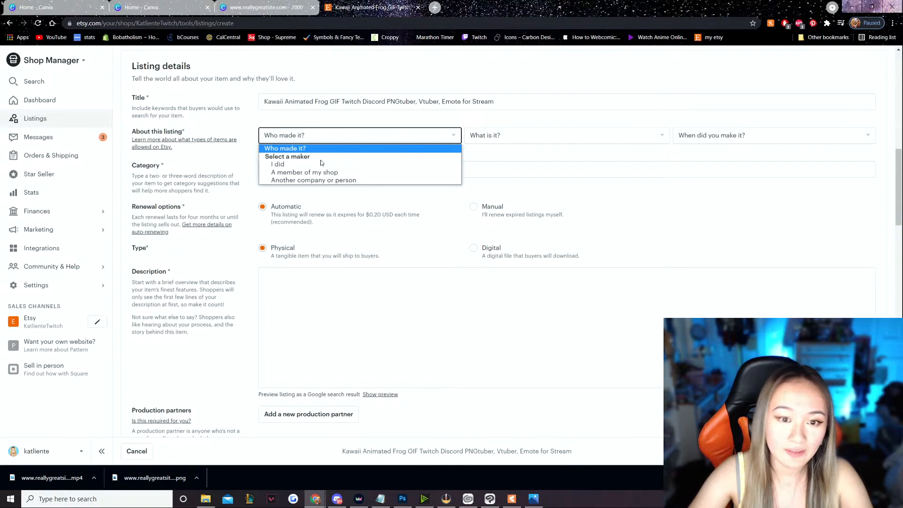
{"action": "left_click", "coordinate": [359, 164]}
{"action": "left_click", "coordinate": [544, 137]}
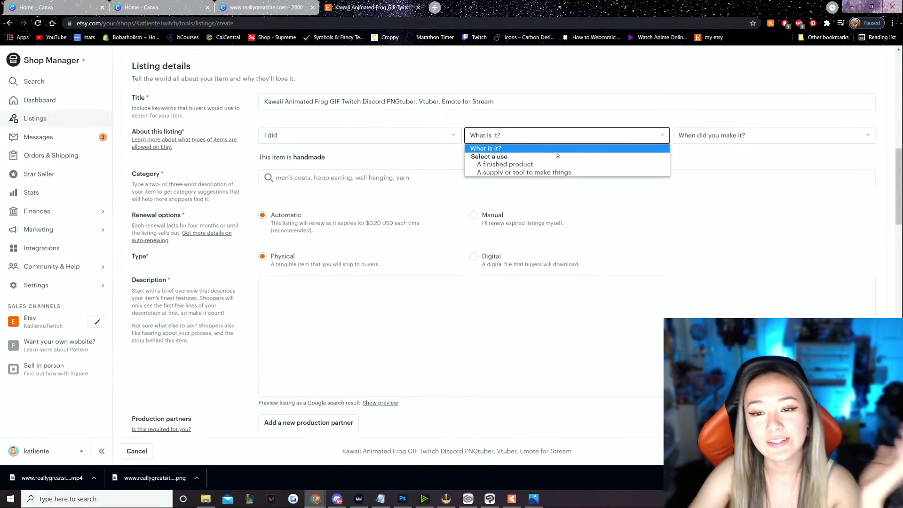
{"action": "left_click", "coordinate": [548, 164]}
{"action": "left_click", "coordinate": [714, 135]}
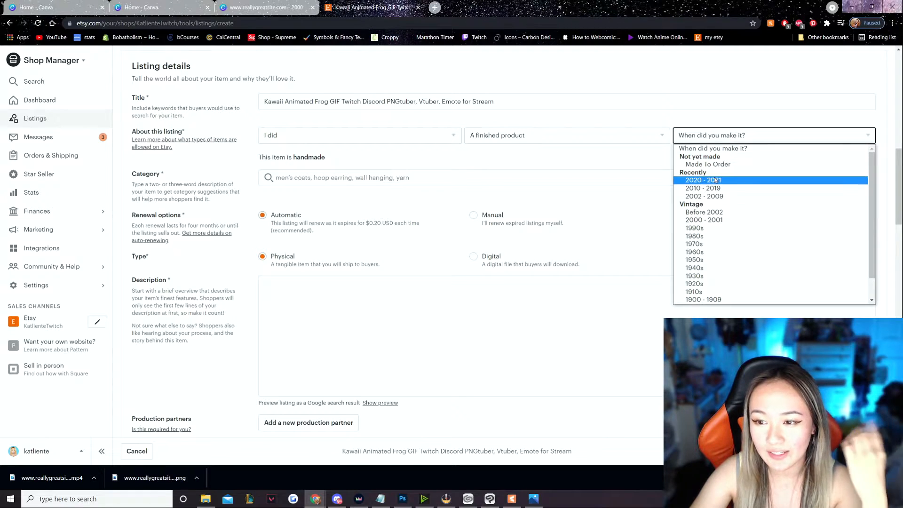
{"action": "left_click", "coordinate": [716, 180]}
- Set the listing's category to Digital under Art & Collectibles, Drawing & Illustration
{"action": "left_click", "coordinate": [324, 178]}
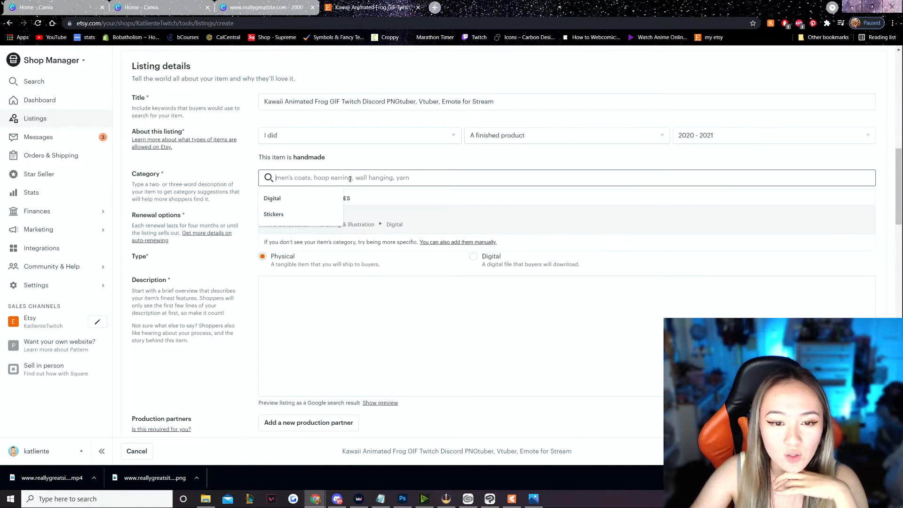
{"action": "left_click", "coordinate": [306, 198]}
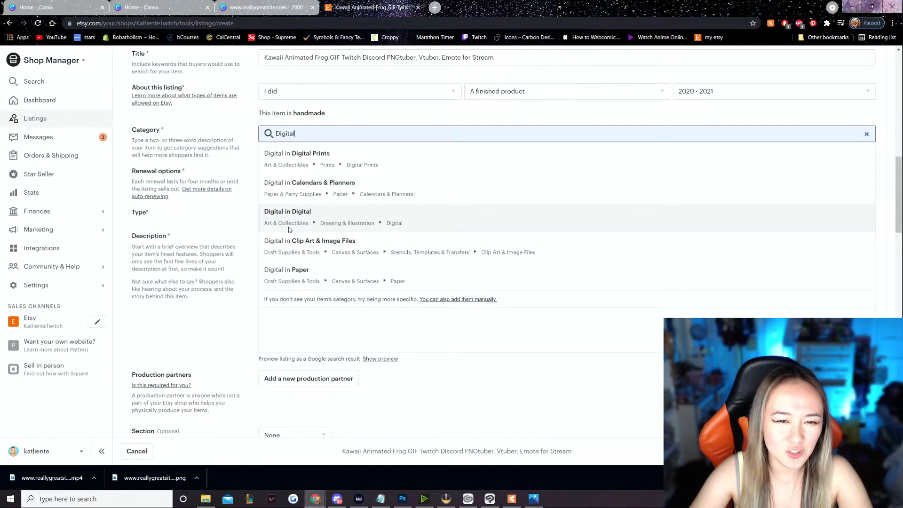
{"action": "left_click", "coordinate": [440, 210]}
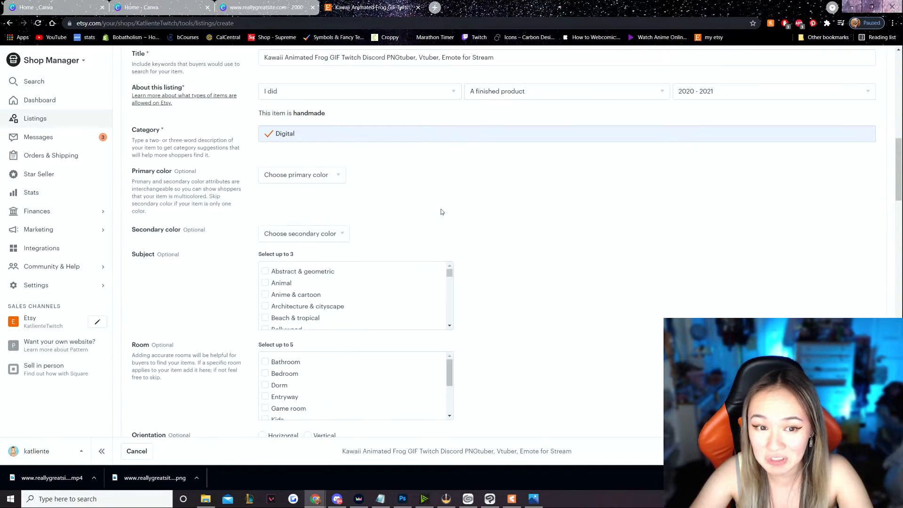
- Set the primary color to Green and the secondary color to Beige, and select the subjects Animal, Pet portrait and Video game
{"action": "scroll", "coordinate": [324, 173], "scroll_direction": "down", "scroll_amount": 2}
{"action": "left_click", "coordinate": [296, 107]}
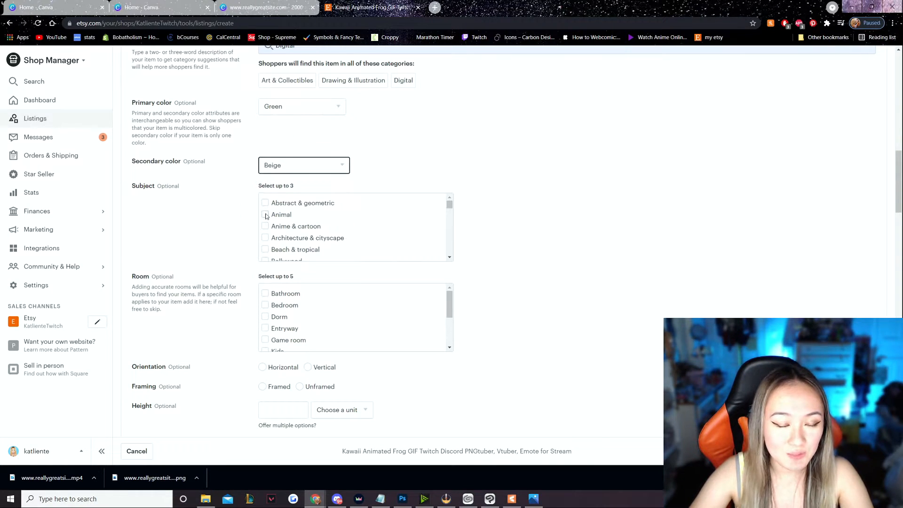
{"action": "left_click", "coordinate": [265, 214]}
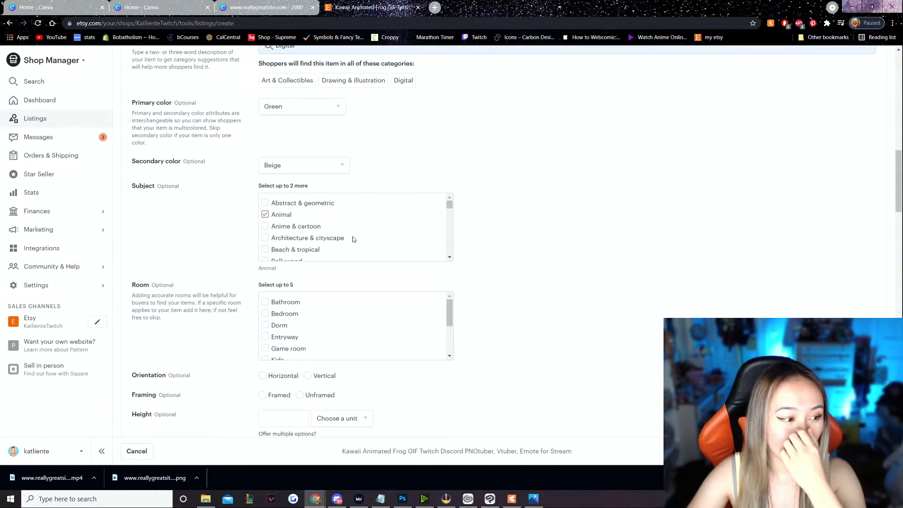
{"action": "scroll", "coordinate": [369, 236], "scroll_direction": "down", "scroll_amount": 1}
{"action": "scroll", "coordinate": [339, 242], "scroll_direction": "down", "scroll_amount": 1}
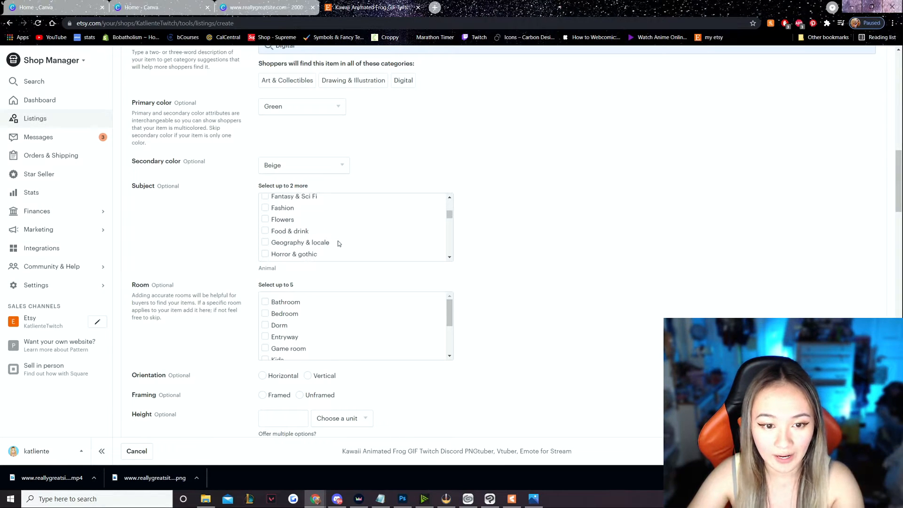
{"action": "scroll", "coordinate": [329, 242], "scroll_direction": "up", "scroll_amount": 2}
{"action": "scroll", "coordinate": [306, 216], "scroll_direction": "down", "scroll_amount": 3}
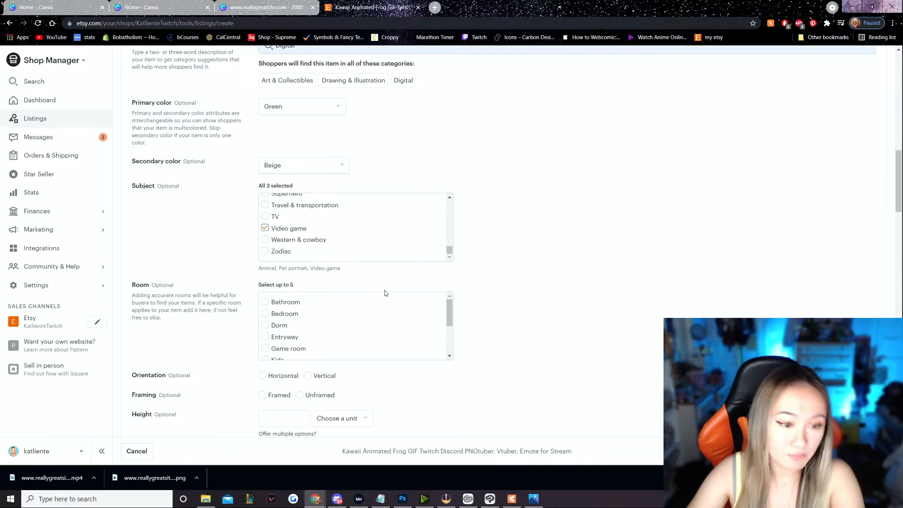
{"action": "scroll", "coordinate": [541, 294], "scroll_direction": "down", "scroll_amount": 2}
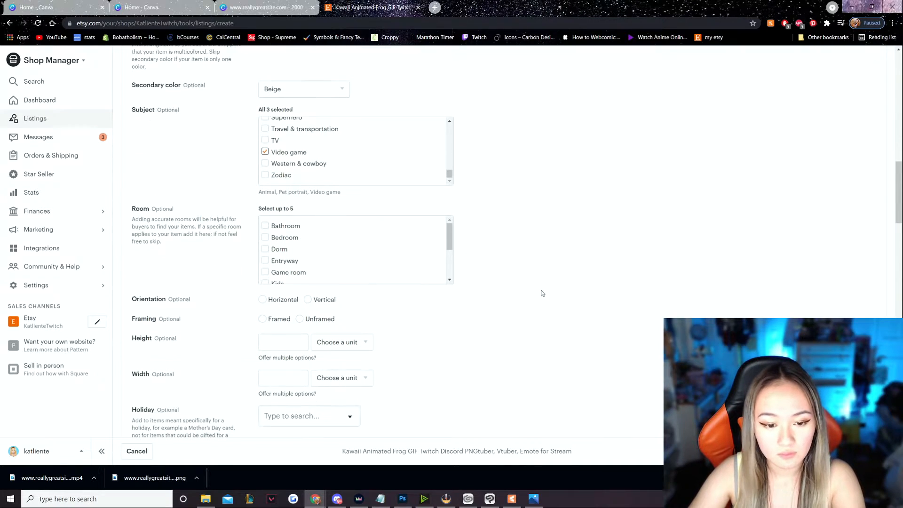
{"action": "scroll", "coordinate": [312, 227], "scroll_direction": "down", "scroll_amount": 2}
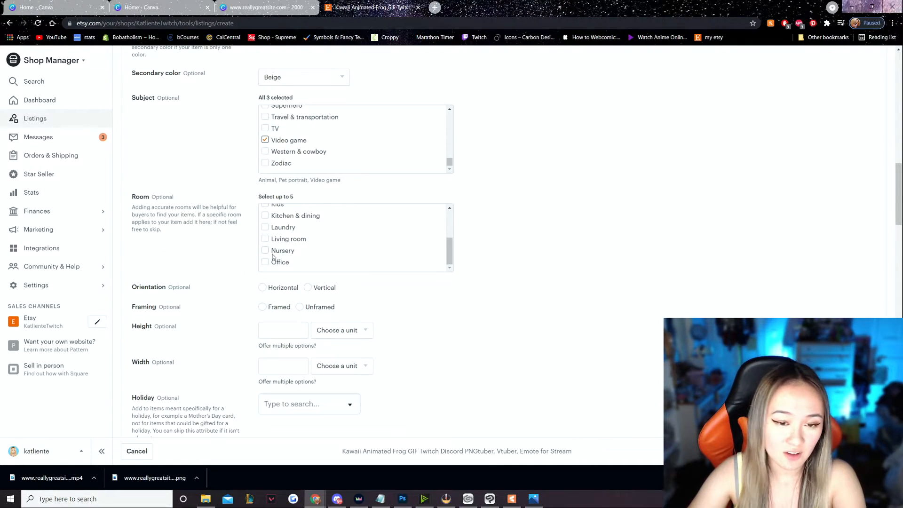
{"action": "scroll", "coordinate": [198, 296], "scroll_direction": "down", "scroll_amount": 2}
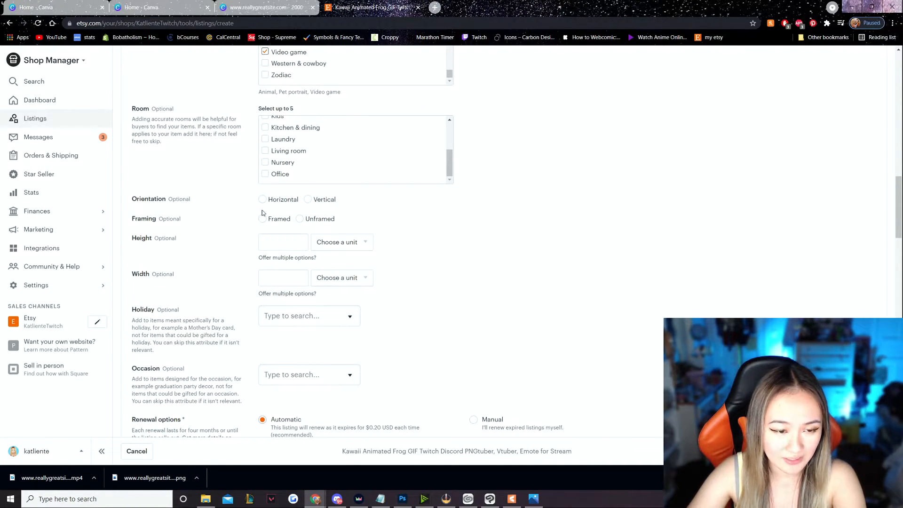
{"action": "left_click", "coordinate": [334, 242]}
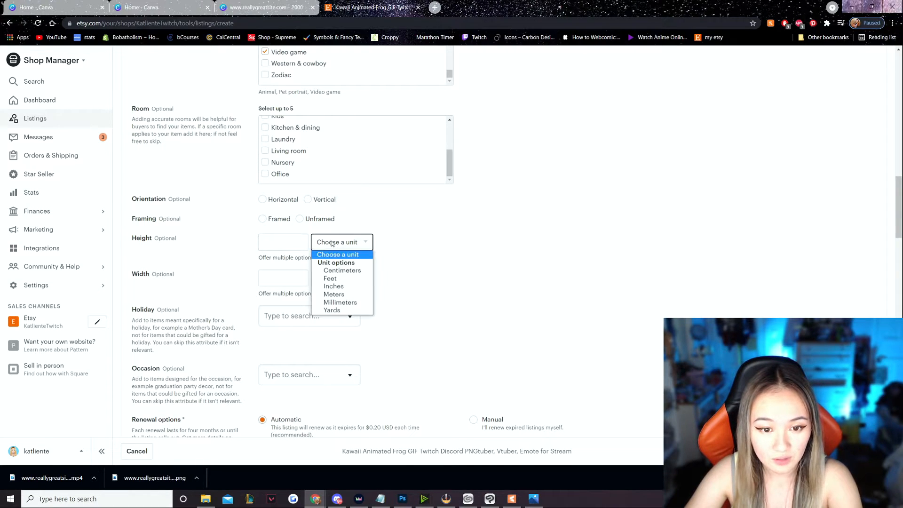
{"action": "left_click", "coordinate": [379, 250]}
- Set the listing's type to Digital instead of a physical item
{"action": "scroll", "coordinate": [372, 231], "scroll_direction": "down", "scroll_amount": 2}
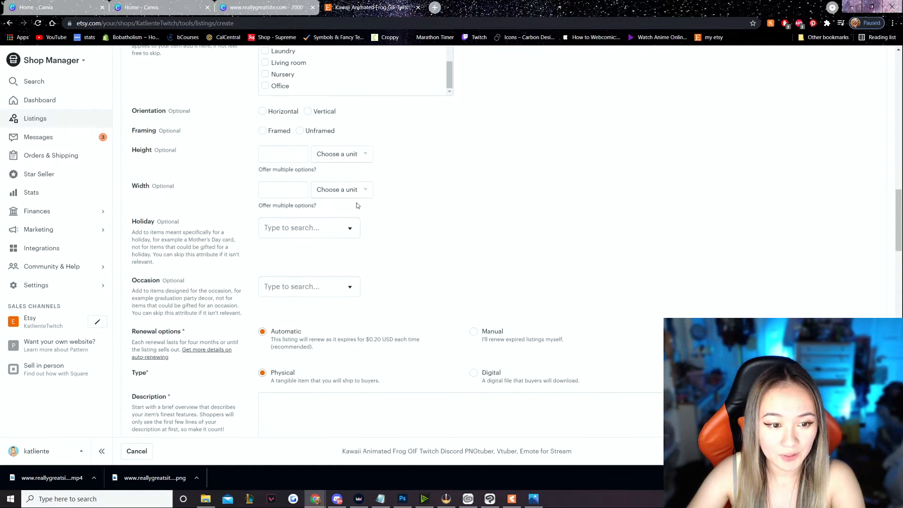
{"action": "scroll", "coordinate": [329, 244], "scroll_direction": "down", "scroll_amount": 4}
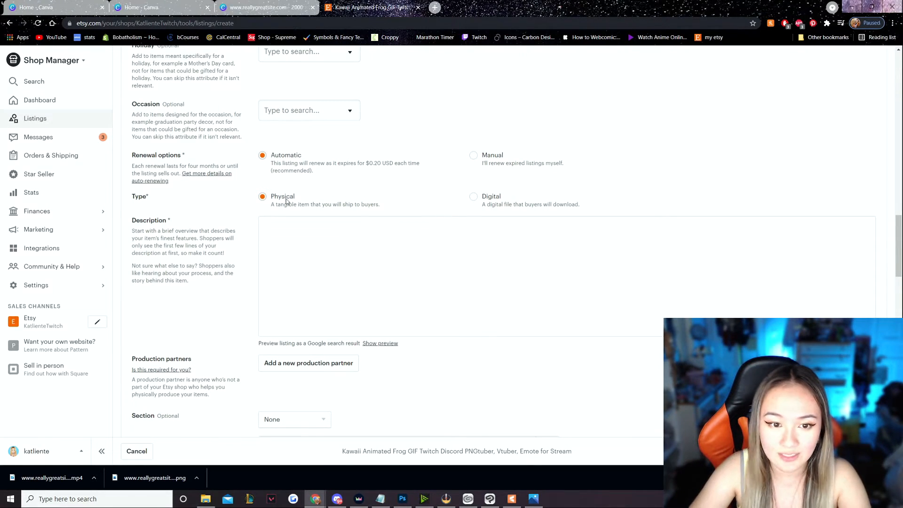
{"action": "left_click", "coordinate": [475, 197]}
- Begin the listing description with "A cute GIFtuber that you can add to your stream to give it some extra spice!"
{"action": "left_click", "coordinate": [287, 245]}
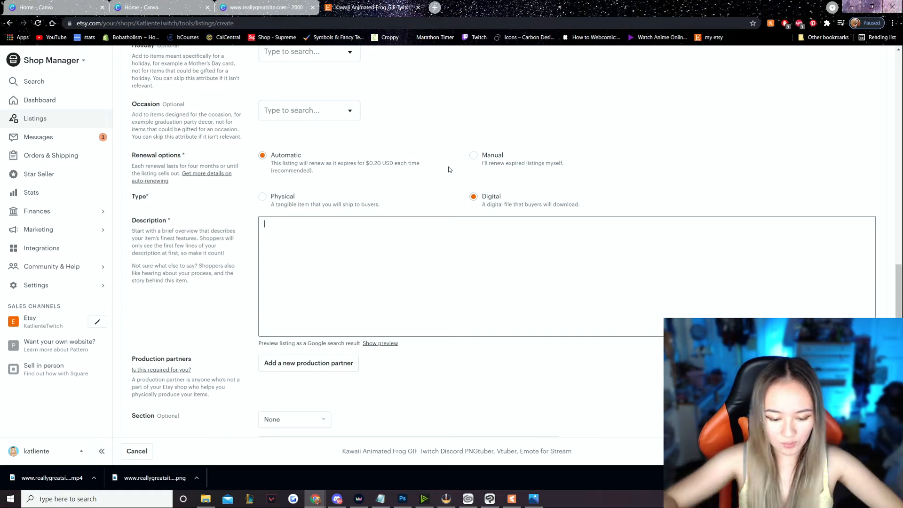
{"action": "type", "text": "A cute GIFtuber that you can add to your stream to give it some extra spice!  This"}
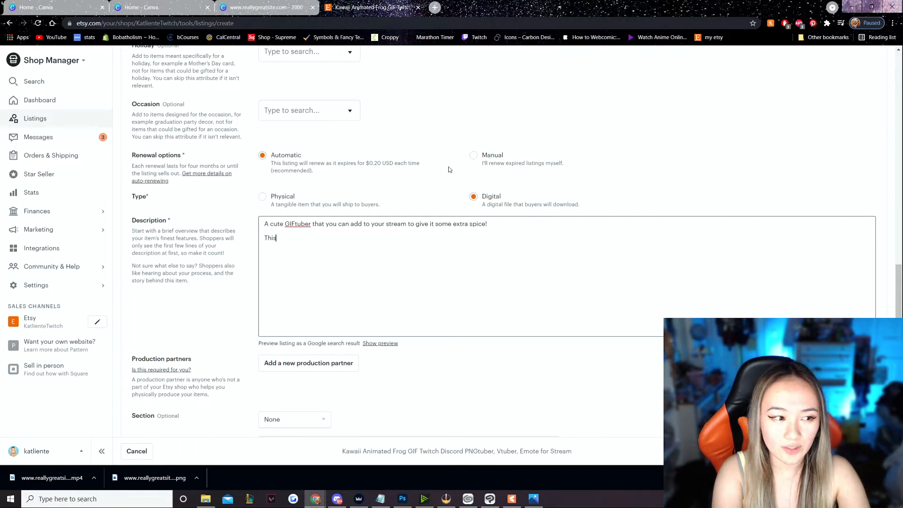
- Complete the description's second line as "This GIFtuber (as the name suggests) will be an Instant Download as a GIF!"
{"action": "type", "text": "GIFtuber (as the name suggests) will be an I"}
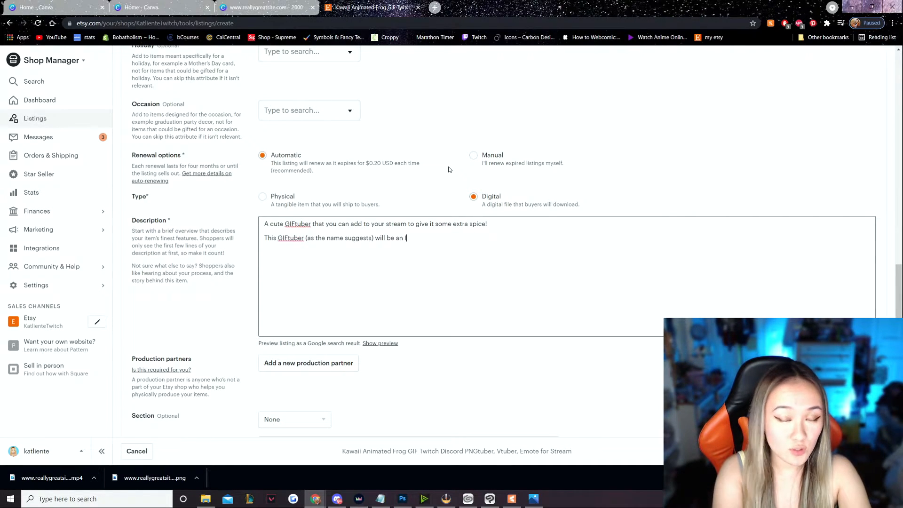
{"action": "type", "text": "nstant Download as a GIF!"}
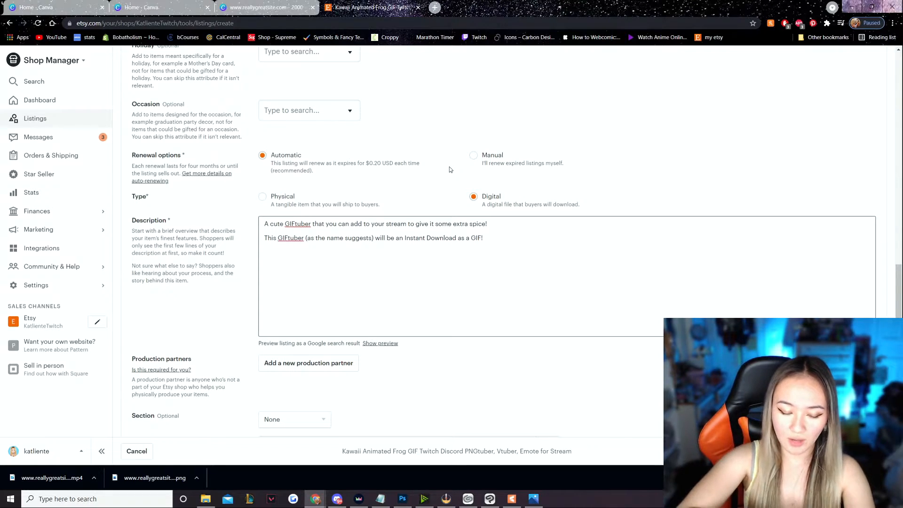
- Add instructions to the description for adding the animation to an OBS scene through sources > image, plus a no-refunds note for this digital product
{"action": "type", "text": "To add it to your stream, go to your OBS, and in the scene you want to add the animation, go to sources > image > find the frog gif file, and scale to desired size!"}
{"action": "key", "text": "Return"}
{"action": "key", "text": "Return"}
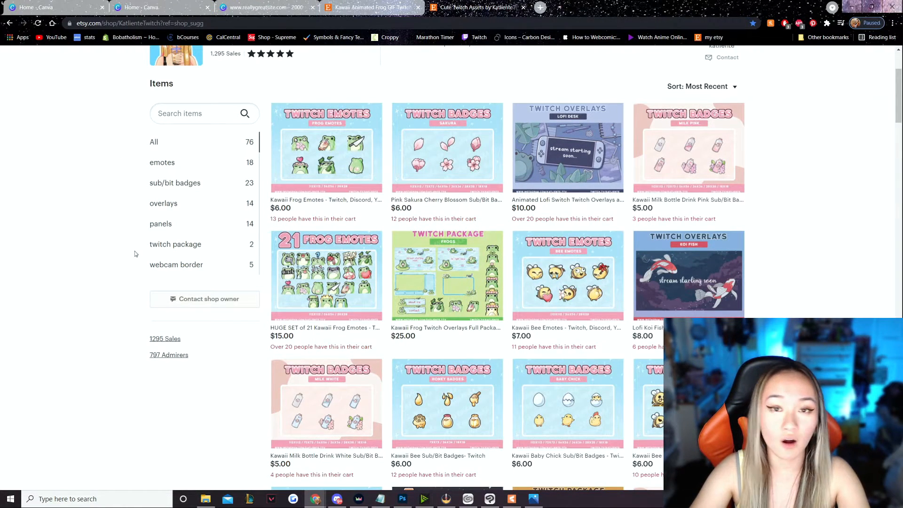
- Look through the shop's existing item sections, such as emotes, sub/bit badges and overlays, to see how listings are grouped
{"action": "left_click", "coordinate": [155, 164]}
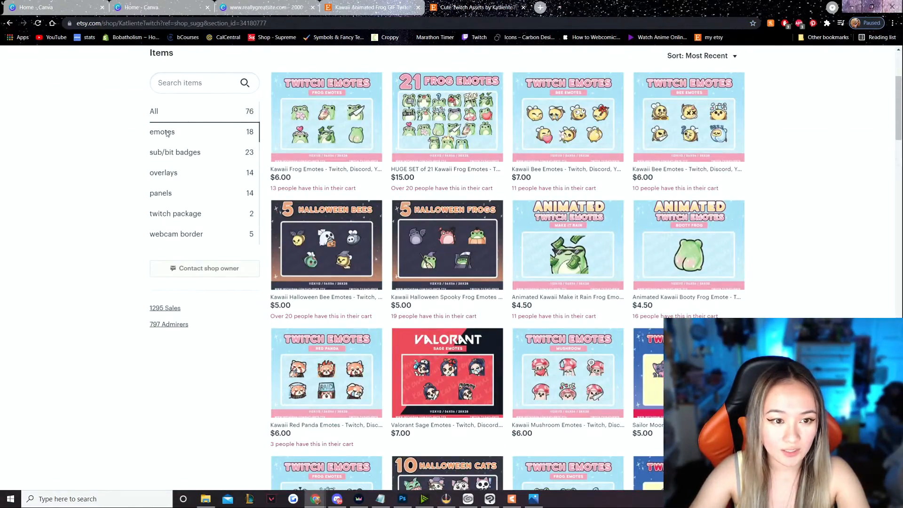
{"action": "left_click", "coordinate": [184, 152]}
{"action": "left_click", "coordinate": [165, 193]}
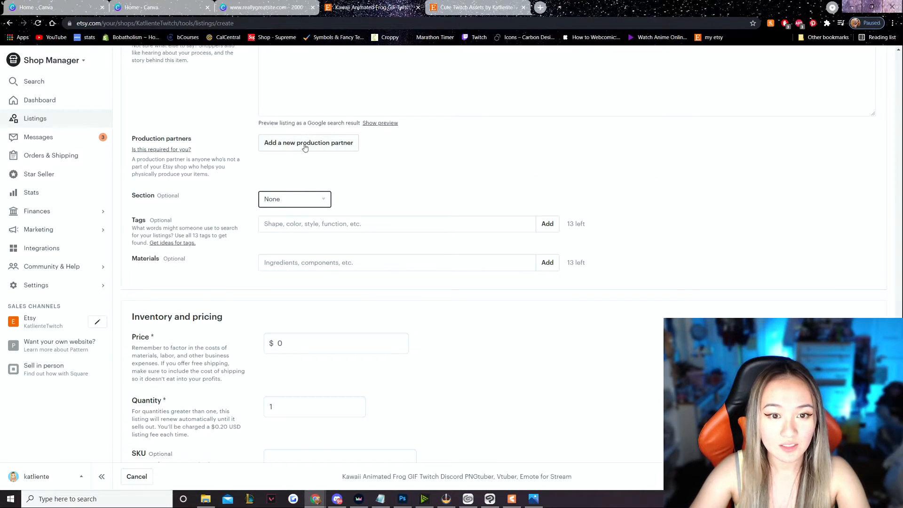
- Create a new shop section titled "Stream GIFtubers" and assign the listing to it
{"action": "left_click", "coordinate": [297, 202]}
{"action": "left_click", "coordinate": [300, 285]}
{"action": "left_click", "coordinate": [416, 270]}
{"action": "type", "text": "Stream GIFtubers"}
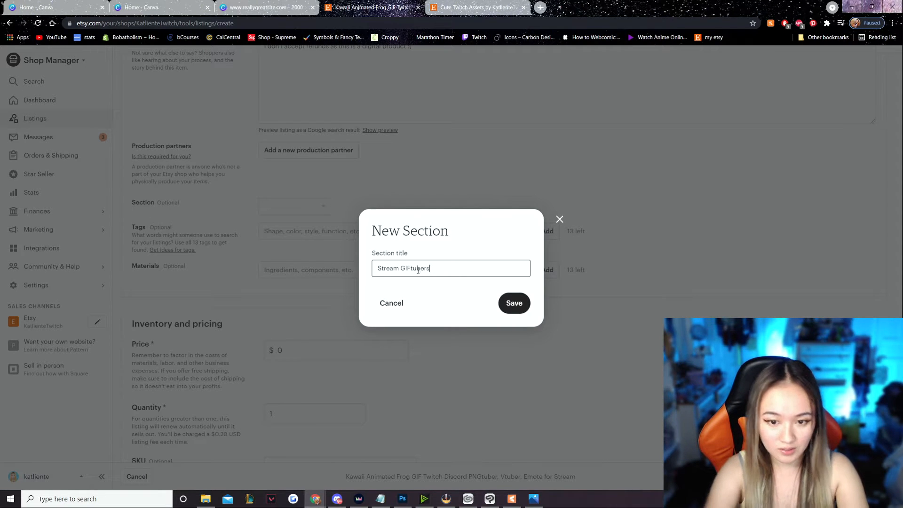
{"action": "key", "text": "Return"}
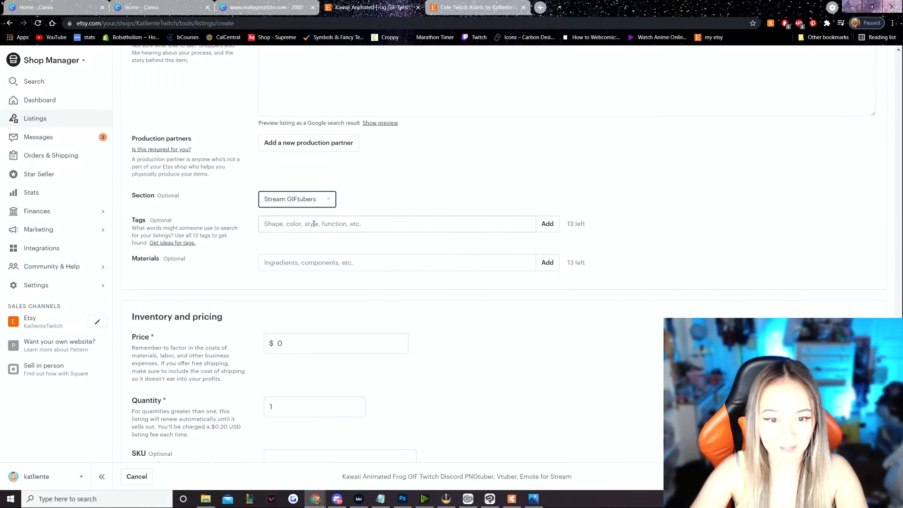
- Tag the listing with twitch, streamer, twitch emotes, discord emotes, twitch pngtuber, frog, frog emotes, sub badges, twitch animation, kappamon, stream, overlays and twitch scenes
{"action": "key", "text": "Tab"}
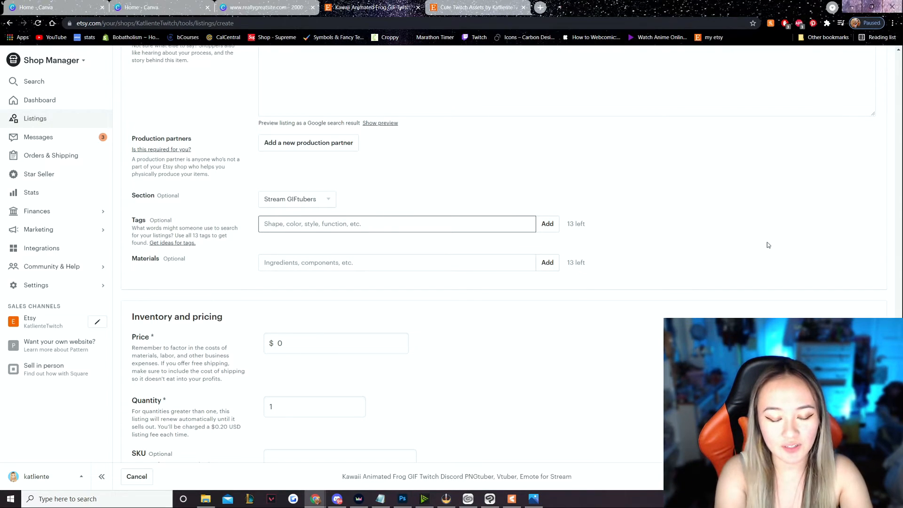
{"action": "type", "text": "twitch"}
{"action": "key", "text": "Return"}
{"action": "type", "text": "stream"}
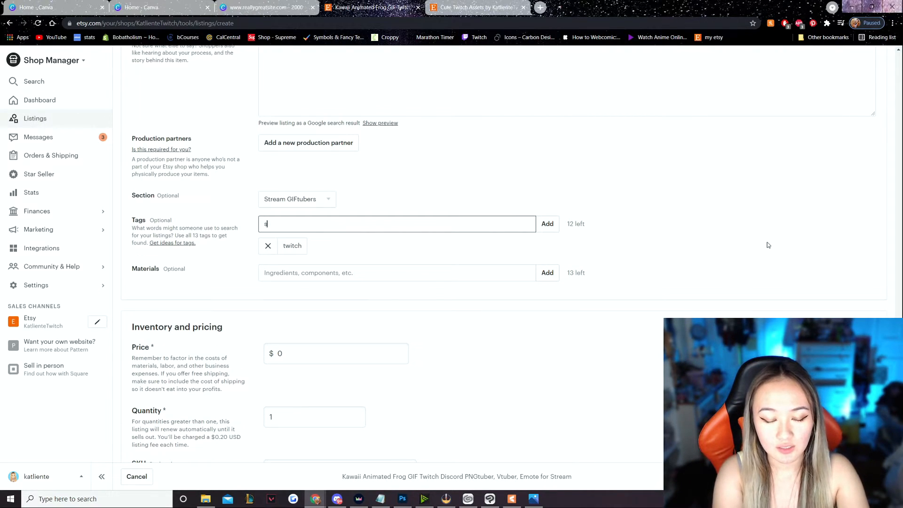
{"action": "type", "text": "er"}
{"action": "key", "text": "Return"}
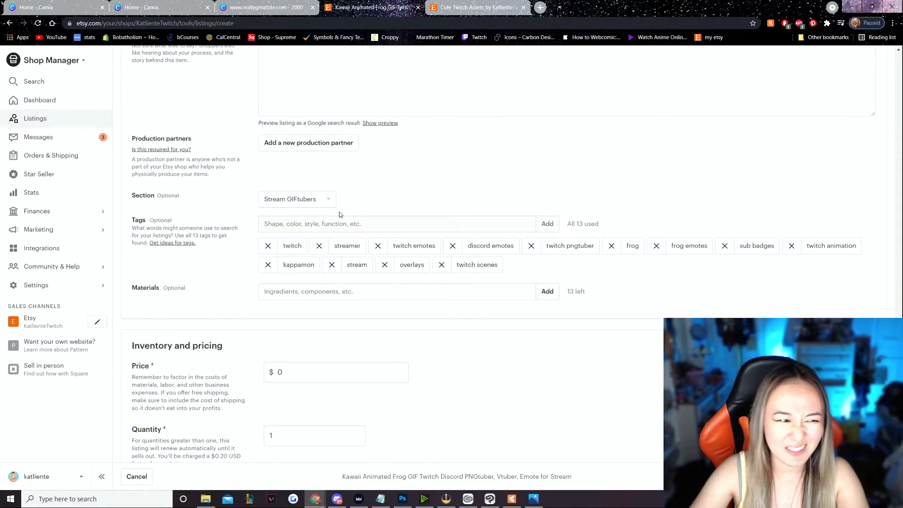
- Set the listing's price to $10 in the inventory and pricing section
{"action": "scroll", "coordinate": [339, 212], "scroll_direction": "up", "scroll_amount": 20}
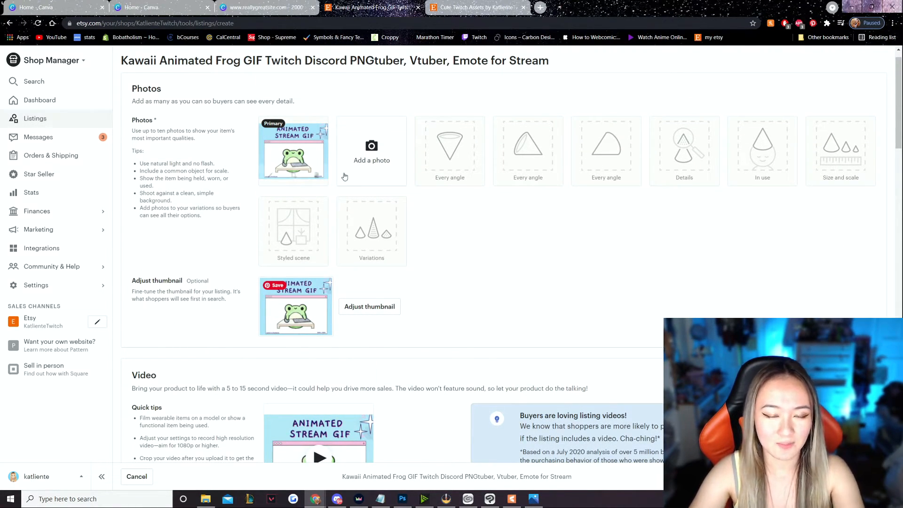
{"action": "scroll", "coordinate": [496, 246], "scroll_direction": "down", "scroll_amount": 20}
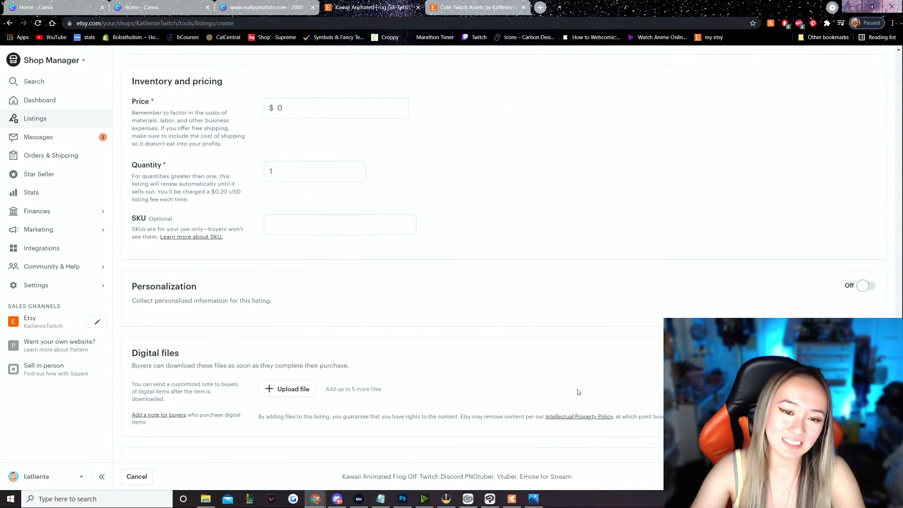
{"action": "left_click", "coordinate": [329, 116]}
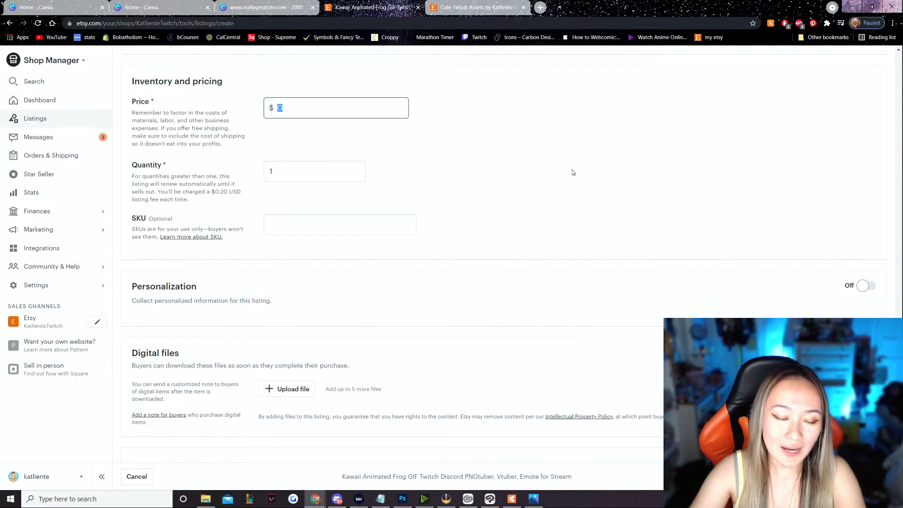
{"action": "type", "text": "10"}
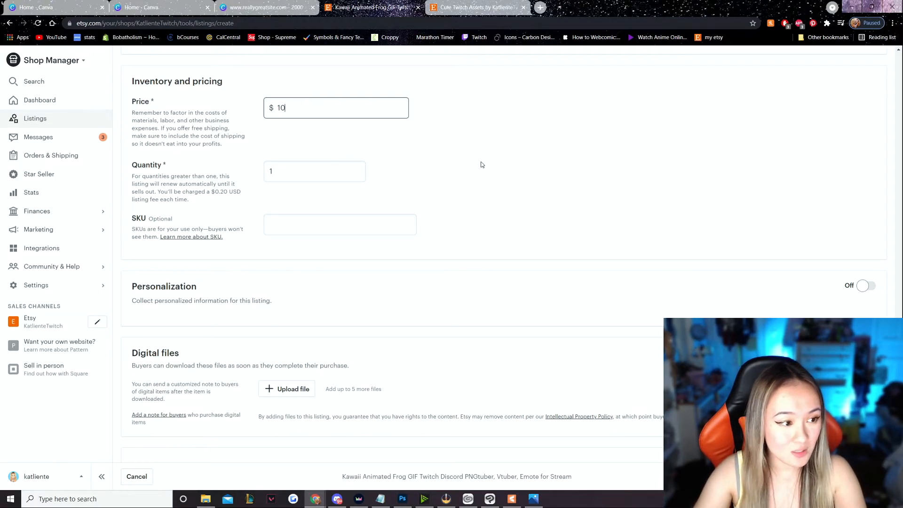
- Set the listing's available quantity to 999
{"action": "scroll", "coordinate": [480, 165], "scroll_direction": "up", "scroll_amount": 20}
{"action": "scroll", "coordinate": [481, 162], "scroll_direction": "down", "scroll_amount": 20}
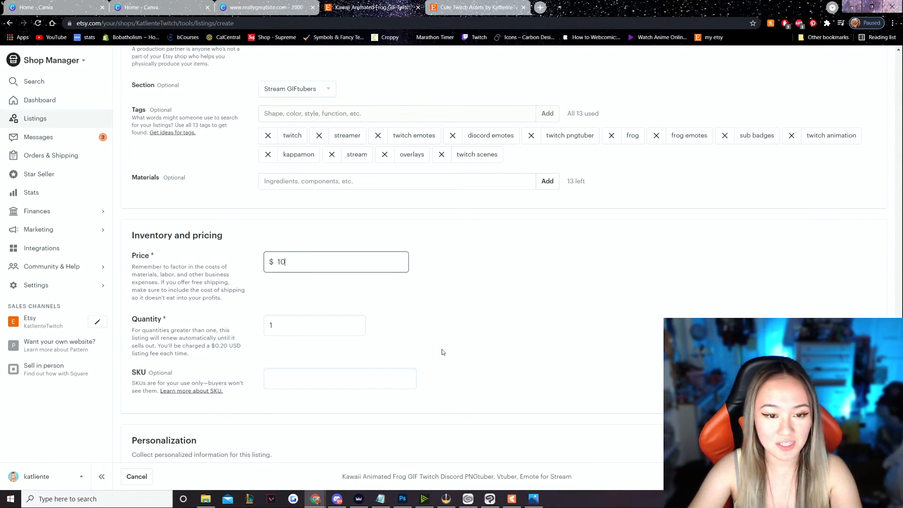
{"action": "left_click", "coordinate": [311, 324]}
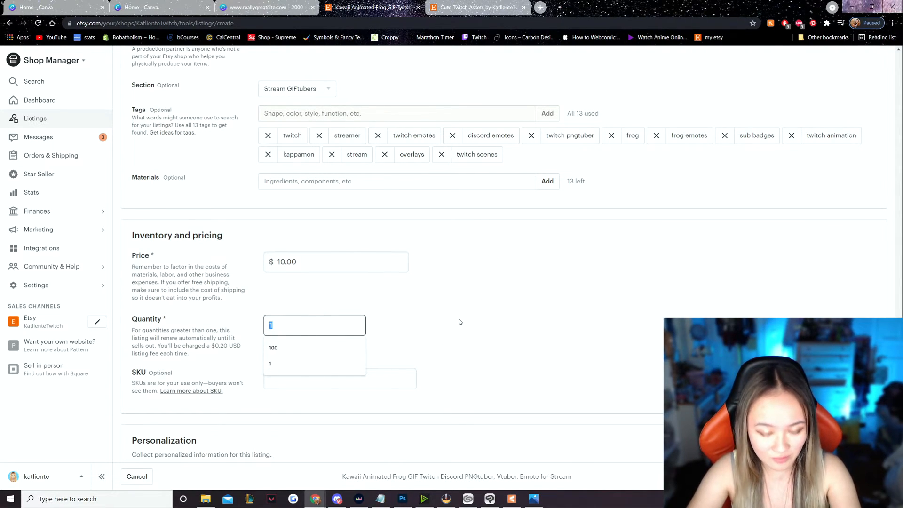
{"action": "type", "text": "989"}
{"action": "double_click", "coordinate": [316, 326]}
{"action": "type", "text": "9999"}
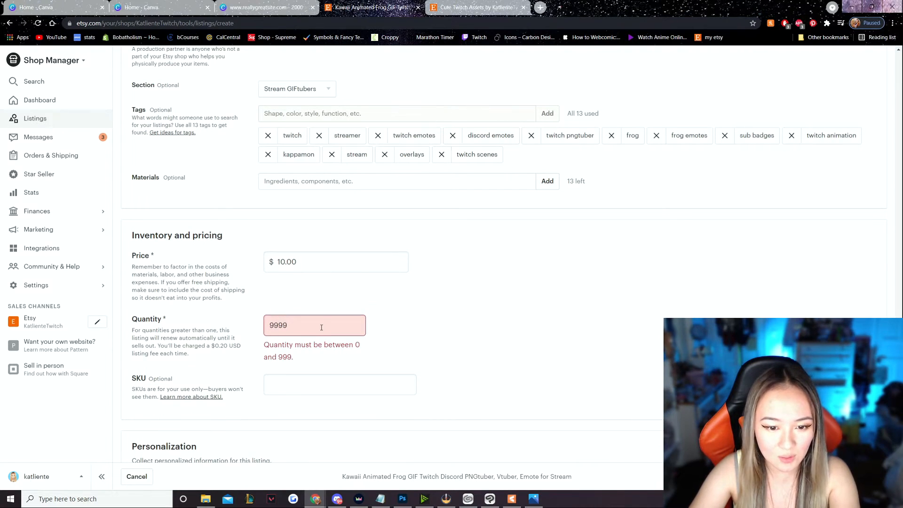
{"action": "key", "text": "BackSpace"}
{"action": "left_click", "coordinate": [441, 329]}
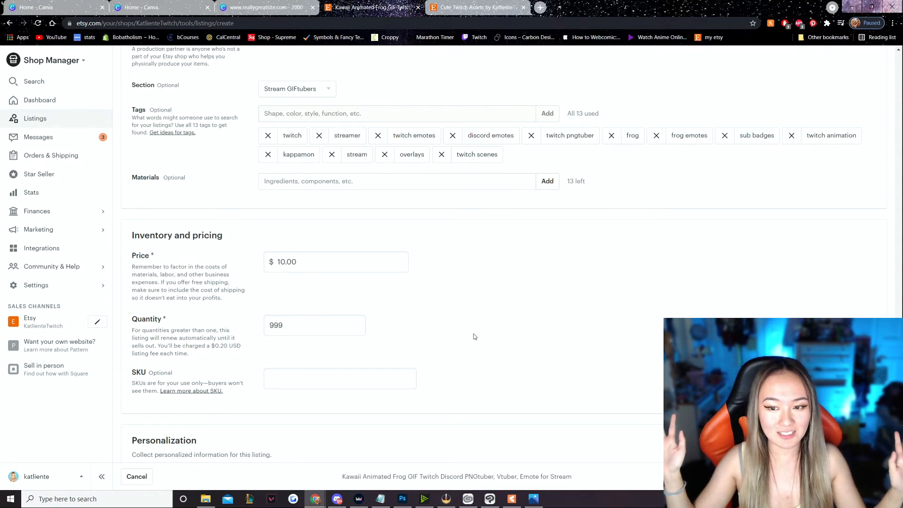
- Upload froggaminganimation.gif as the listing's digital file and publish the listing, agreeing to the listing fee
{"action": "scroll", "coordinate": [241, 308], "scroll_direction": "down", "scroll_amount": 5}
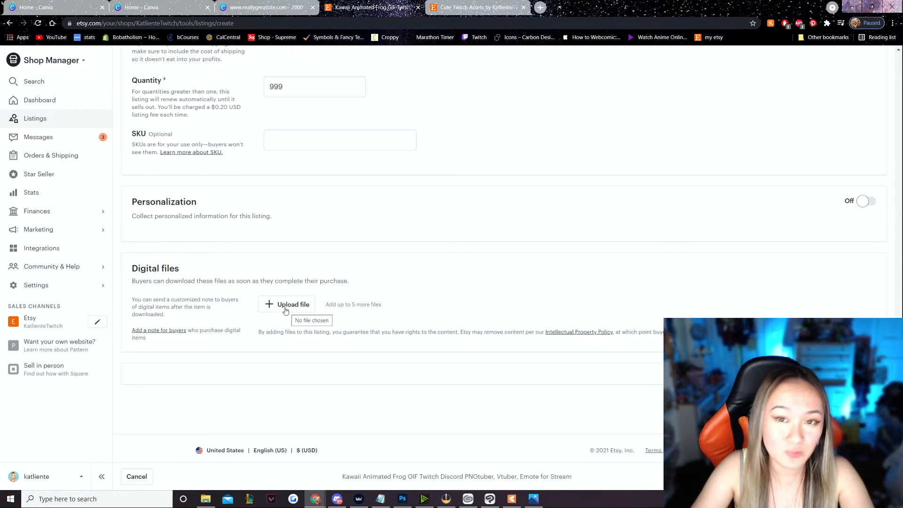
{"action": "left_click", "coordinate": [285, 310]}
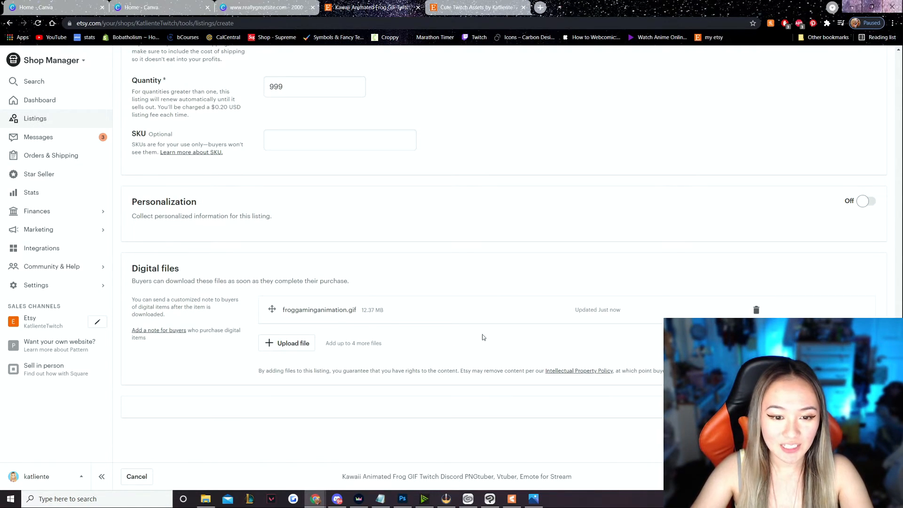
{"action": "scroll", "coordinate": [603, 354], "scroll_direction": "down", "scroll_amount": 1}
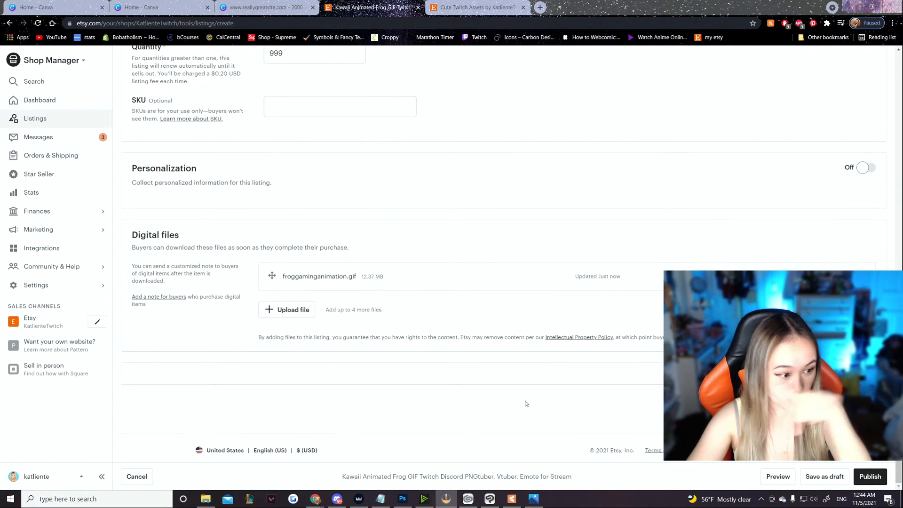
{"action": "left_click", "coordinate": [870, 477]}
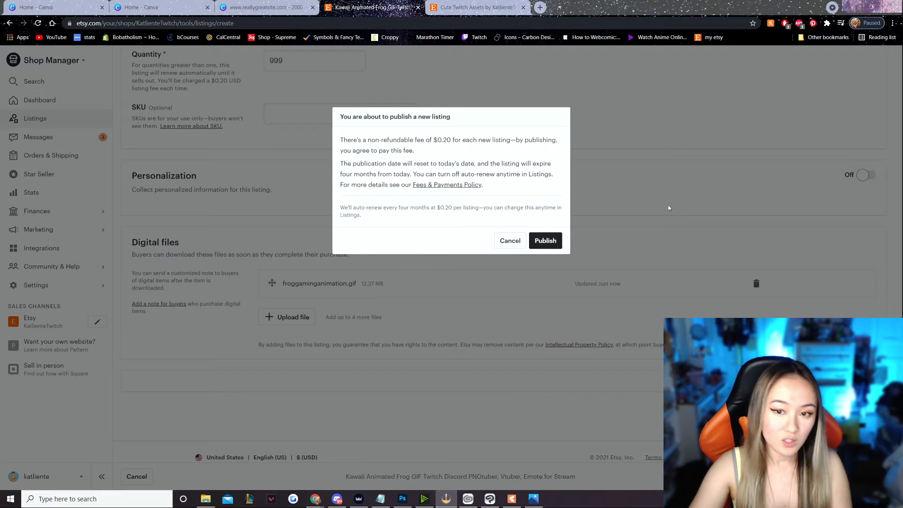
{"action": "left_click", "coordinate": [555, 240]}
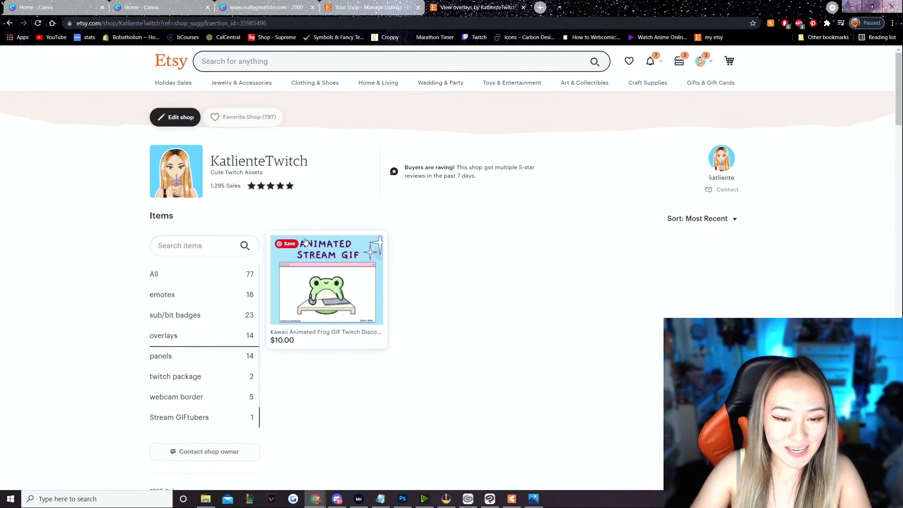
- Open the published frog GIF listing from the shop page and check its preview video, highlights and description
{"action": "left_click", "coordinate": [336, 272]}
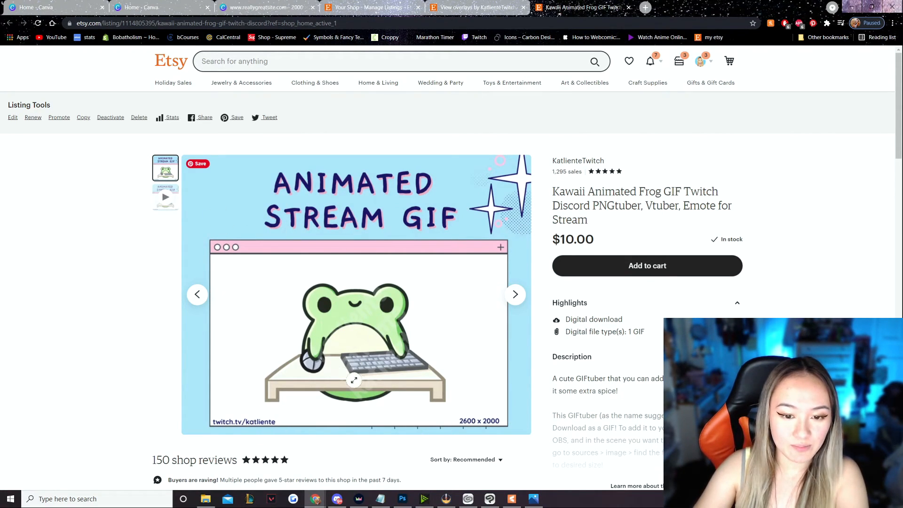
{"action": "left_click", "coordinate": [165, 197]}
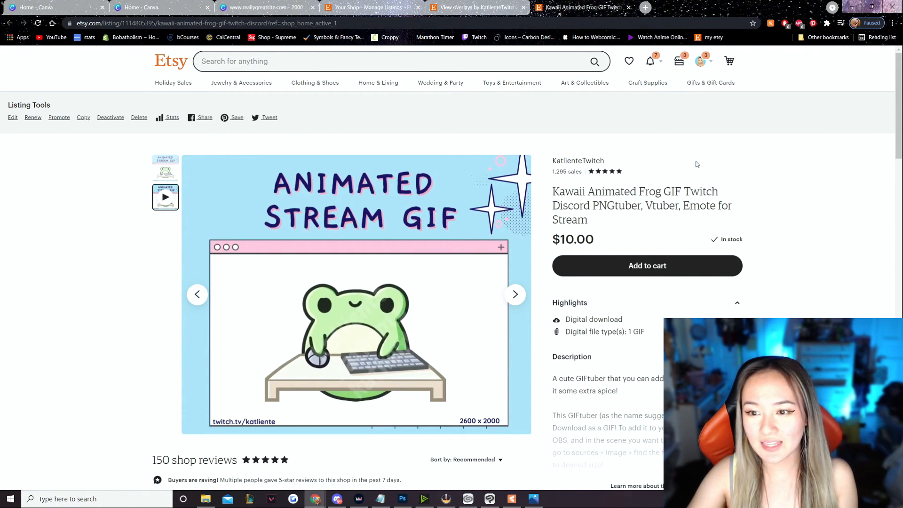
{"action": "scroll", "coordinate": [645, 204], "scroll_direction": "down", "scroll_amount": 3}
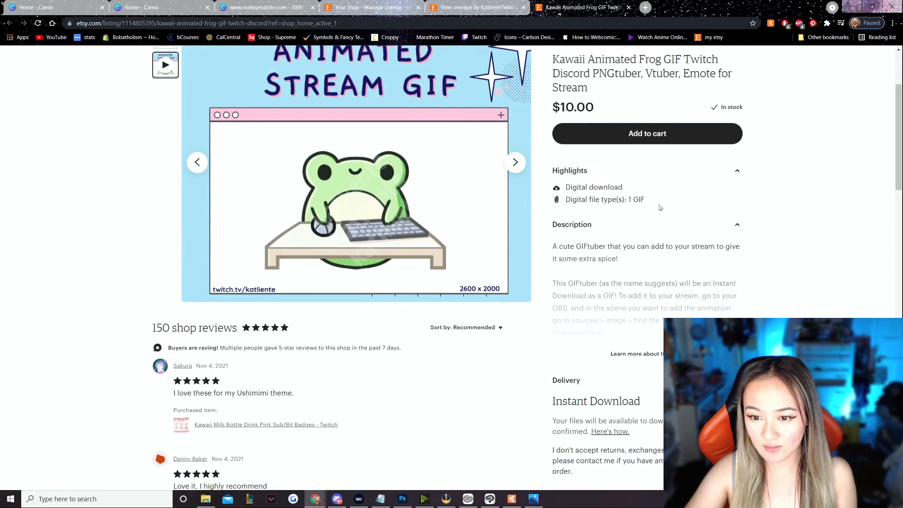